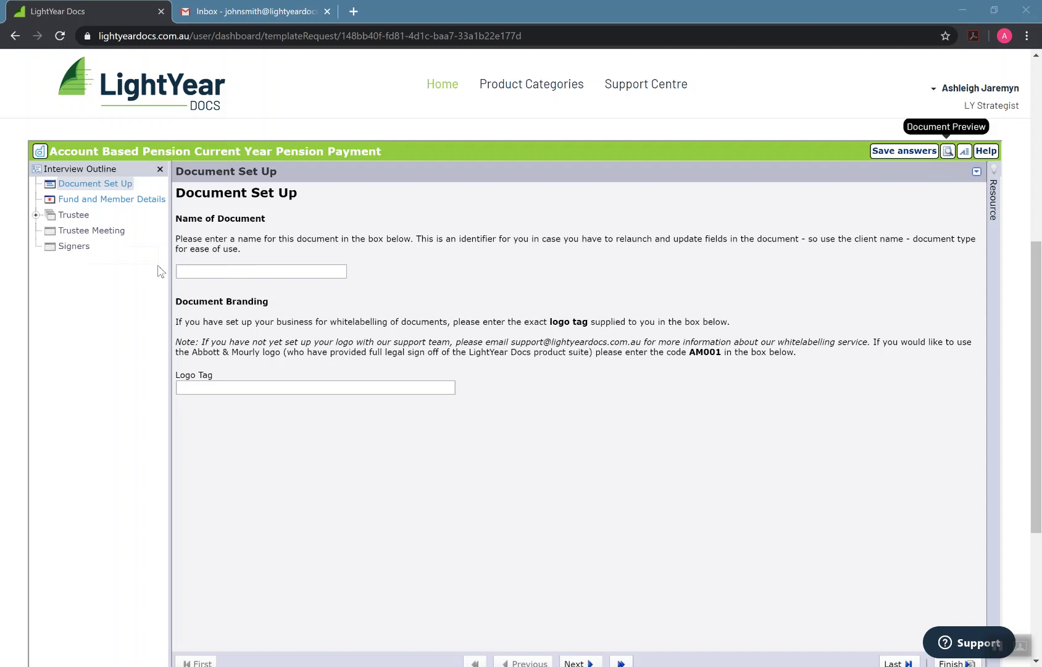
- Name the document after the client and the 2020 pension payment, and set the logo tag to AM001
click(253, 271)
text(J)
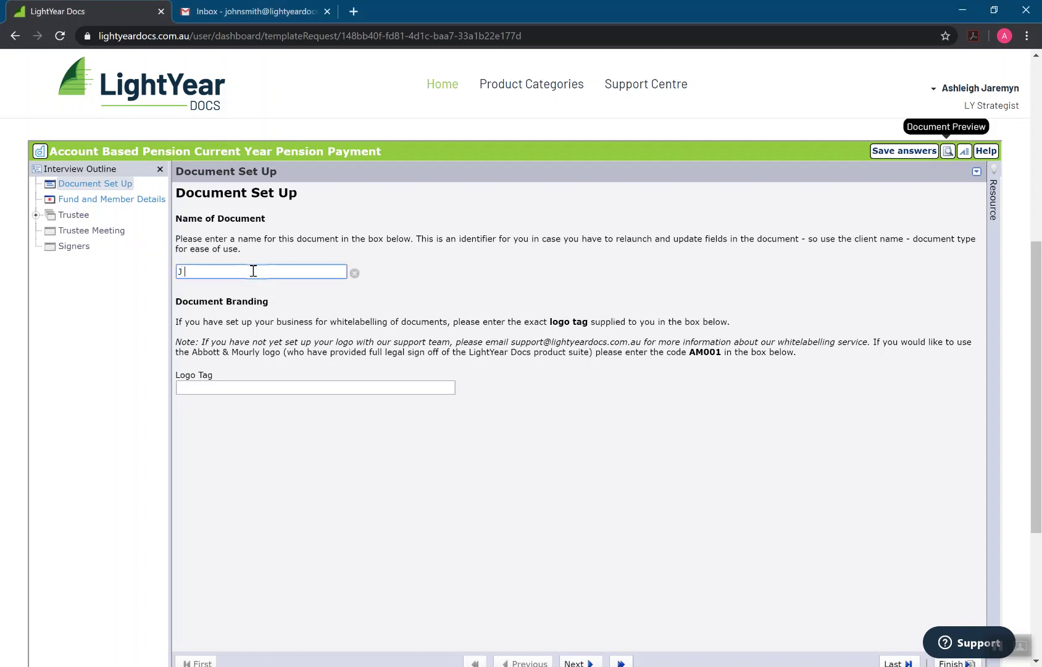
text( Smith 2020 pension payment)
drag(726, 343, 702, 356)
click(704, 357)
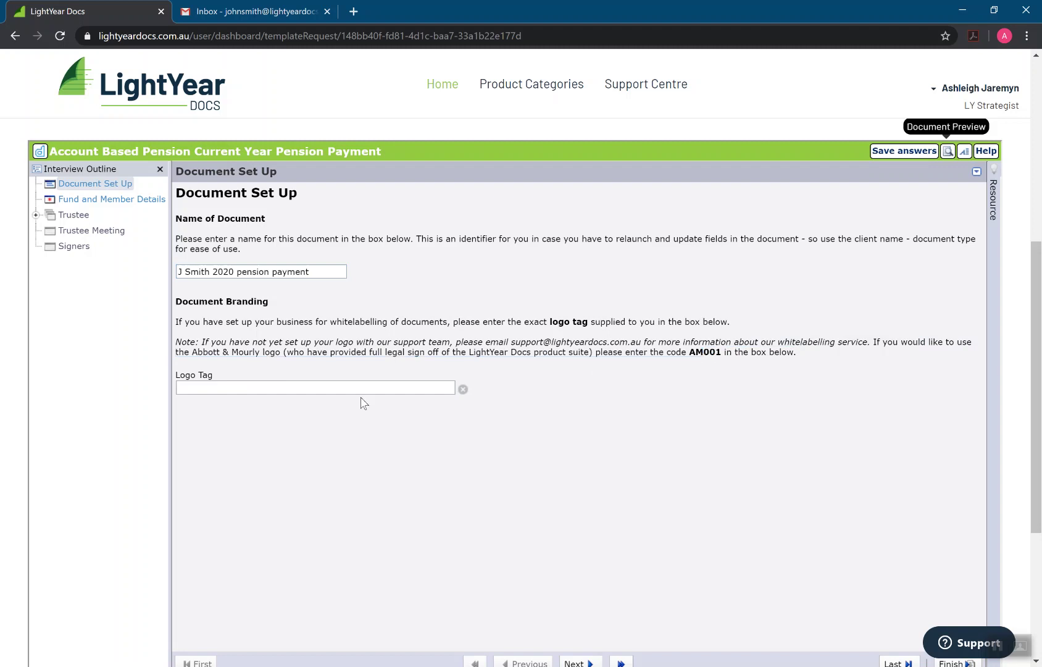
click(324, 386)
text(AM001)
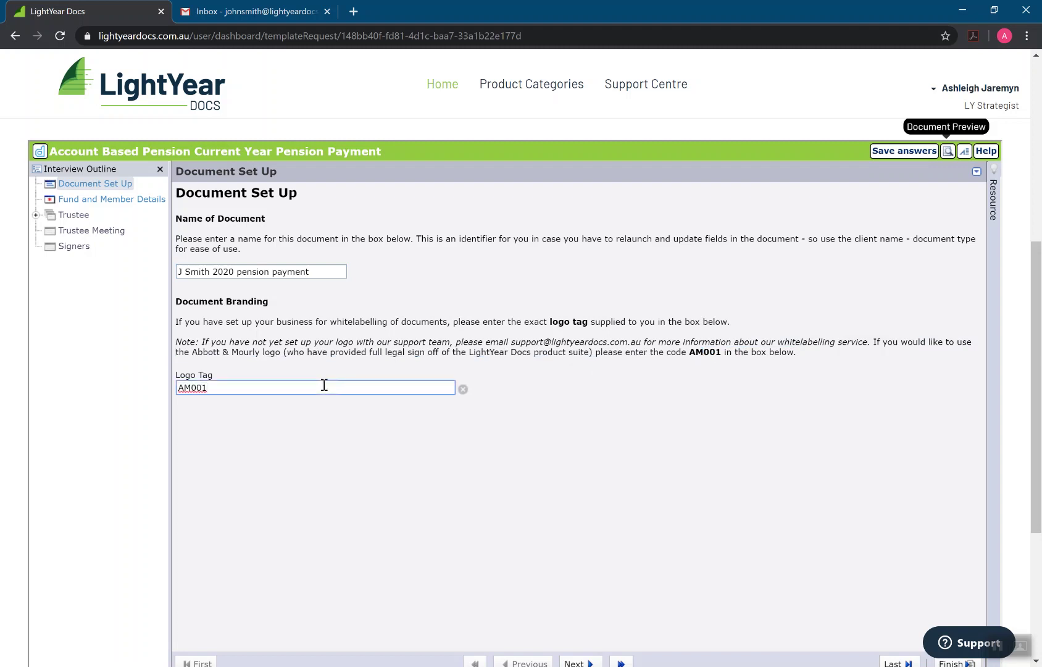
scroll(324, 386, down, 1)
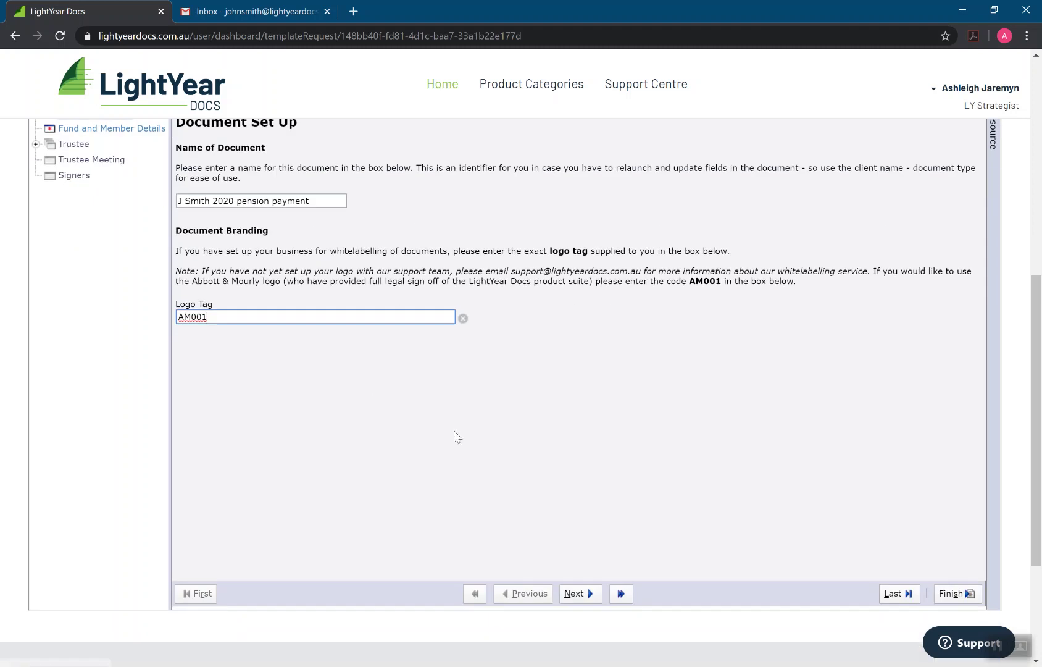
- Advance to Fund and Member Details, recheck Document Set Up in the outline, and save the answers
scroll(456, 435, up, 1)
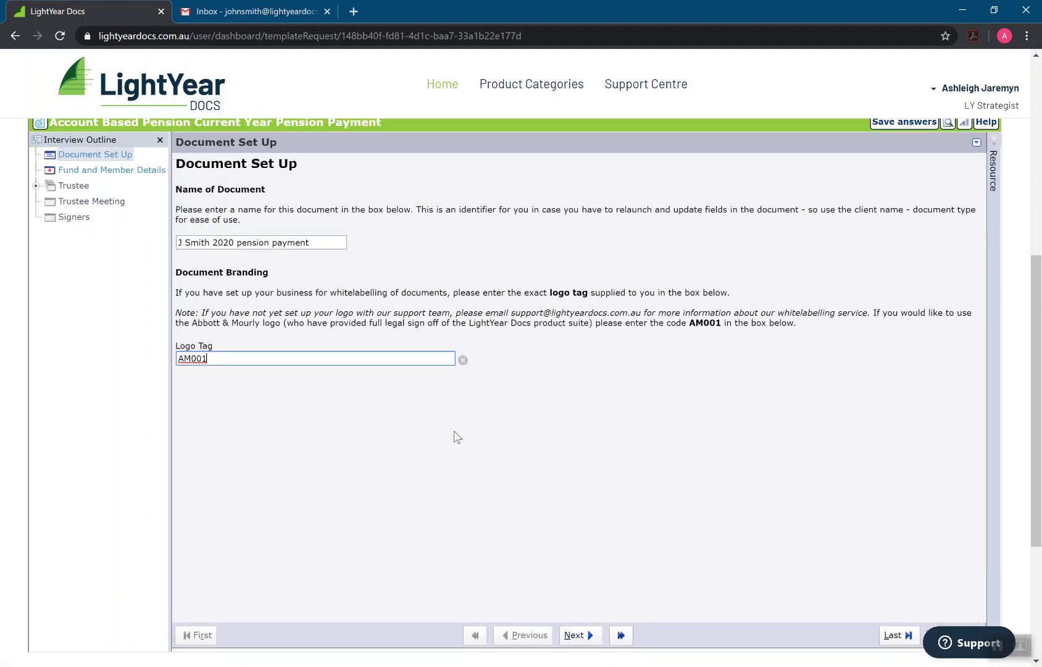
click(579, 637)
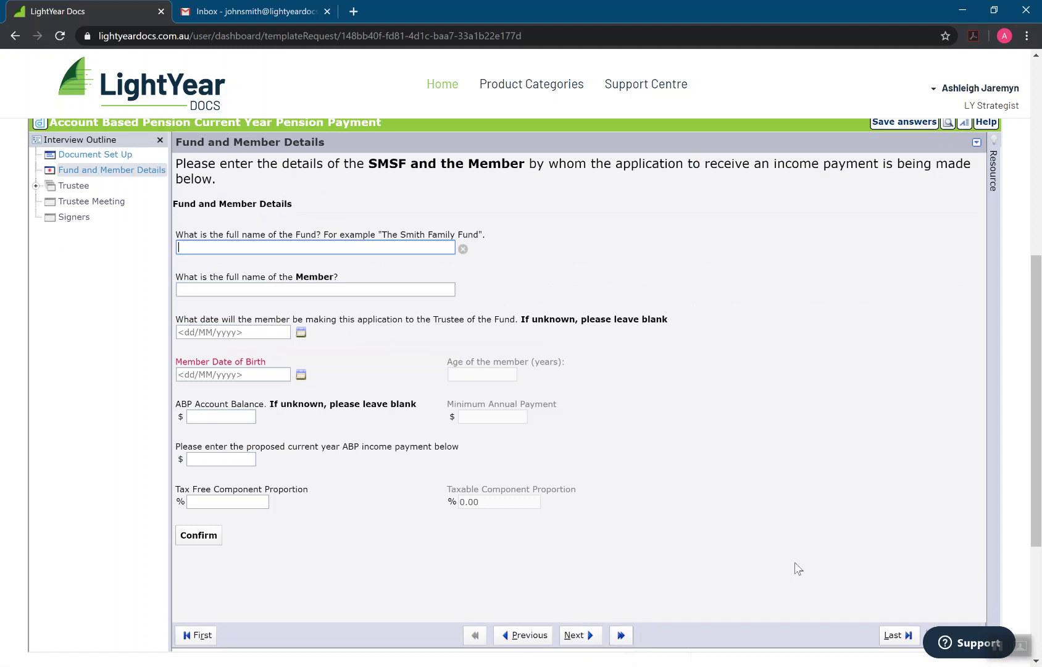
scroll(793, 564, down, 1)
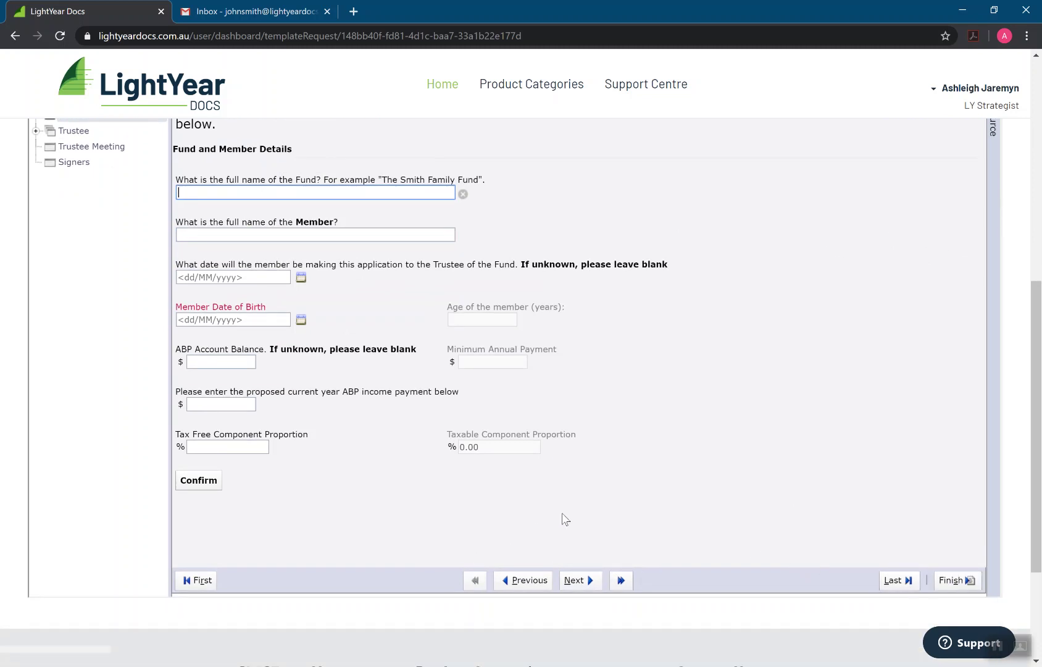
scroll(605, 462, up, 1)
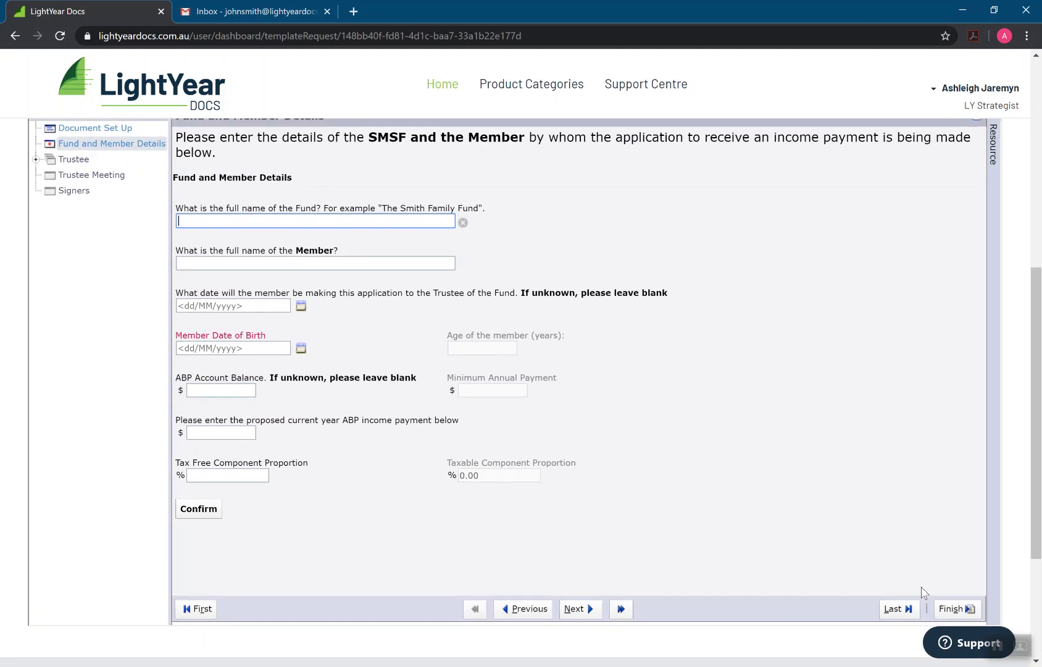
scroll(763, 523, up, 1)
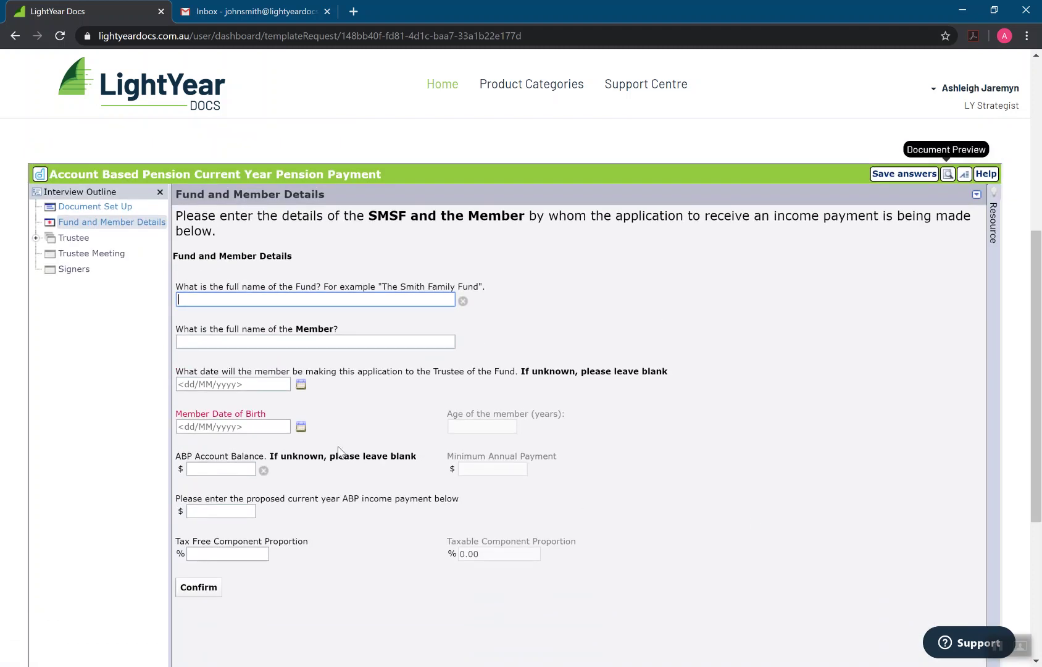
click(79, 206)
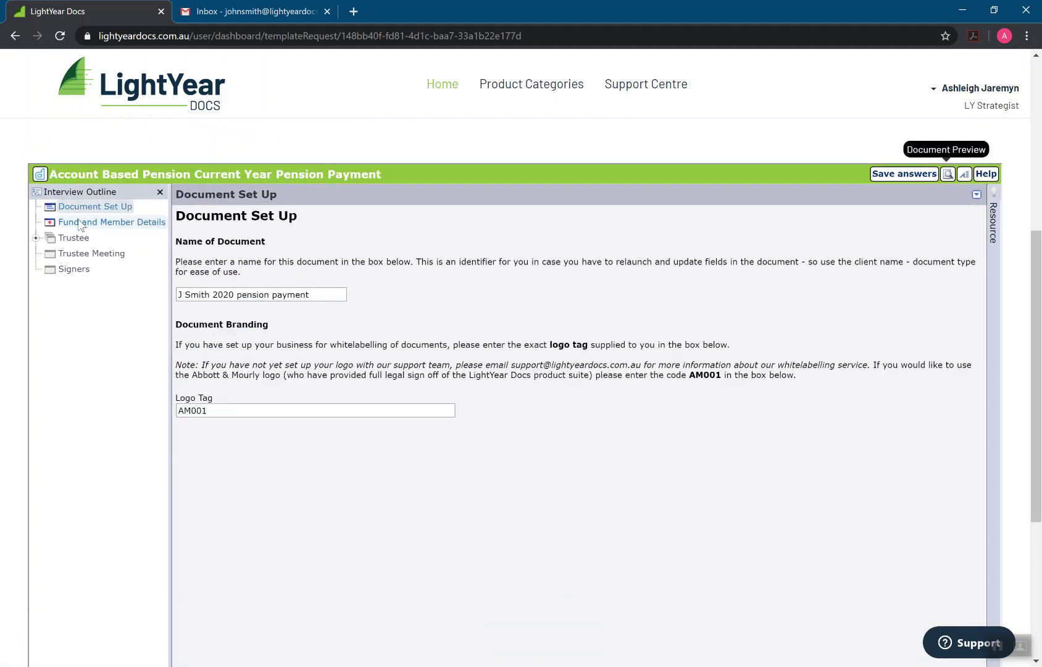
click(79, 222)
click(397, 344)
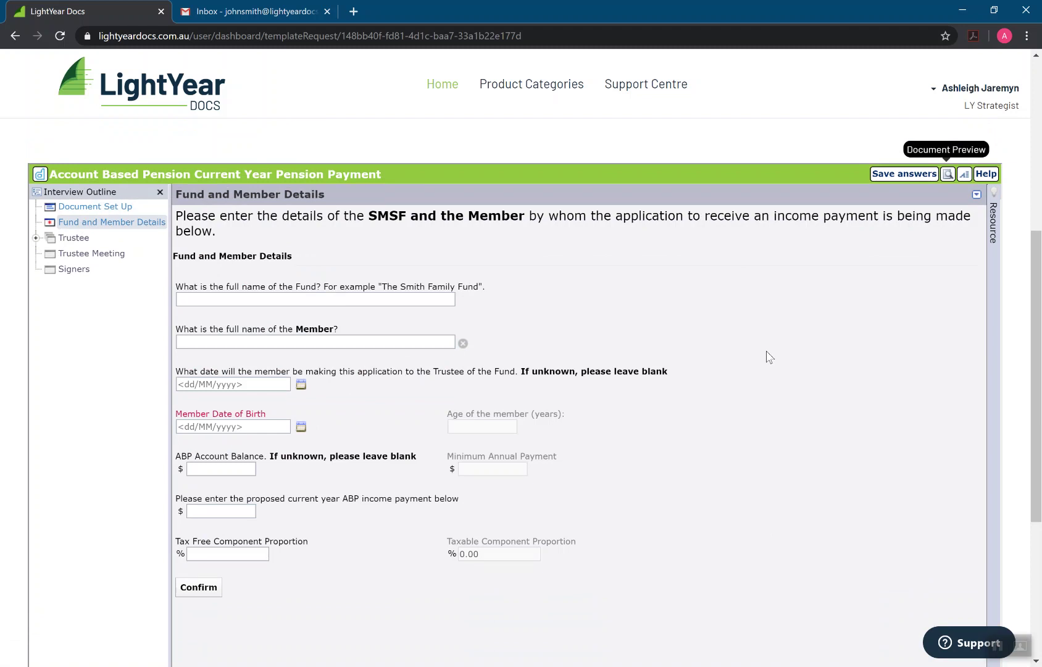
click(900, 175)
- Preview the pension payment document with the Abbott & Mourly logo, then return to the interview
click(948, 174)
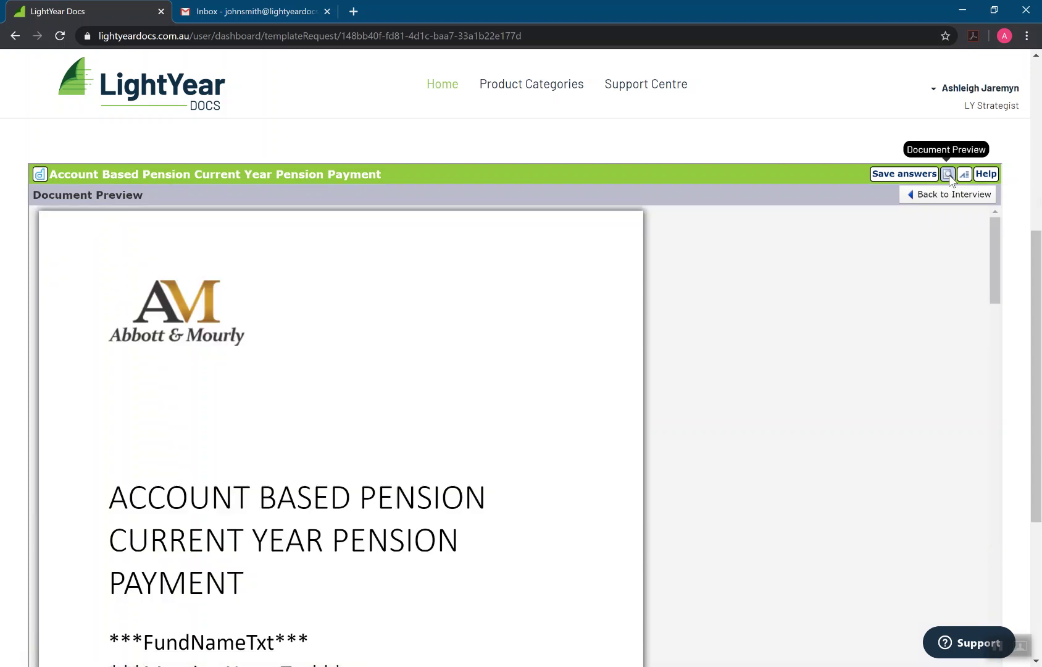
scroll(575, 354, down, 1)
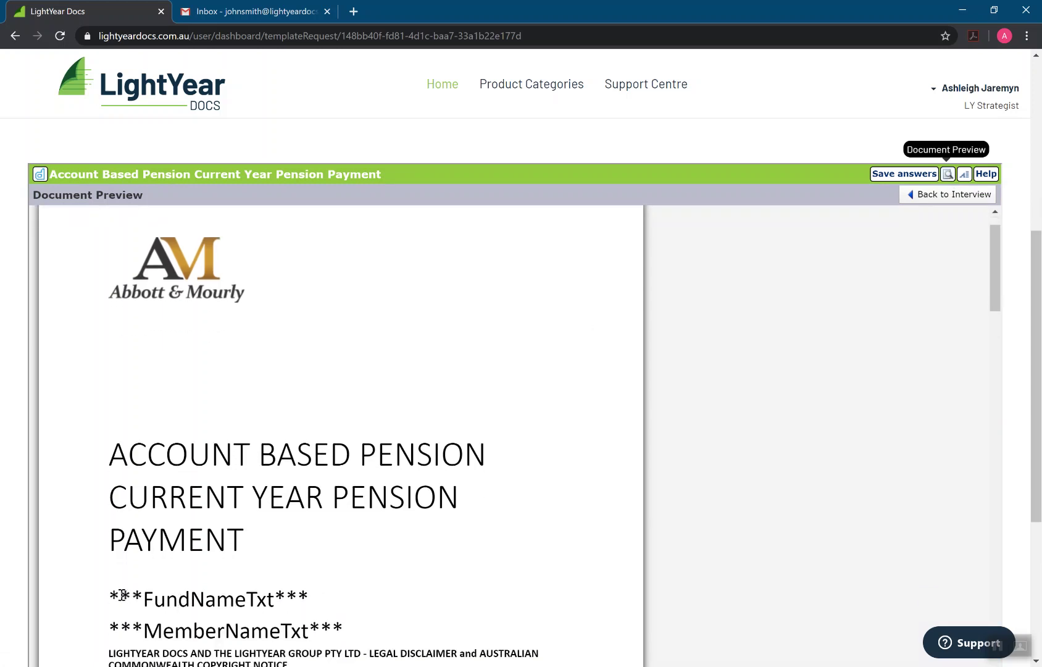
scroll(559, 437, up, 1)
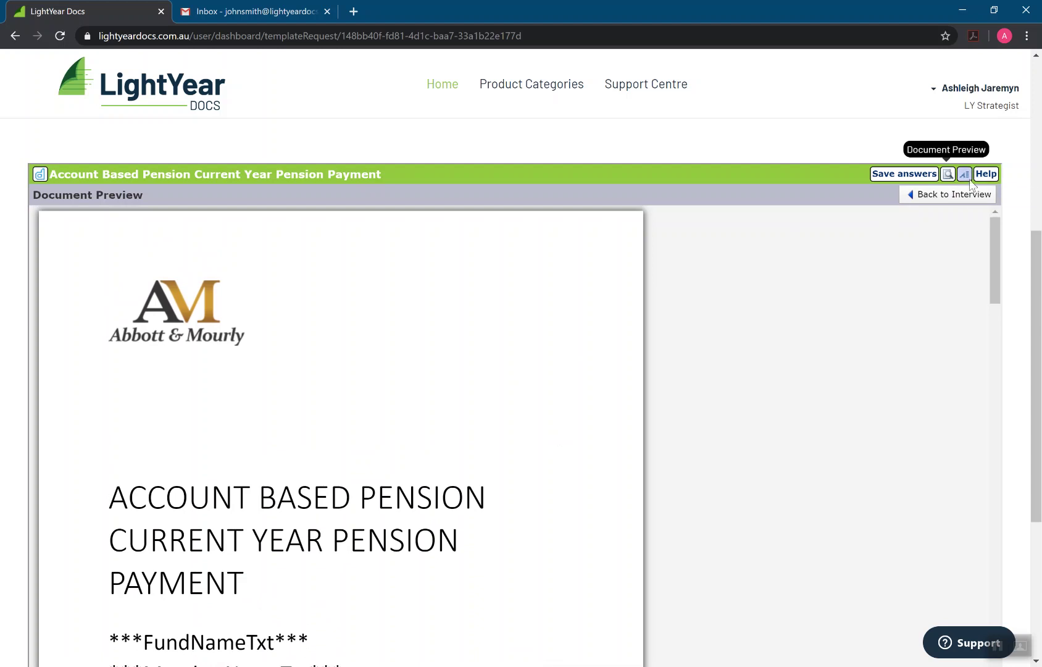
click(942, 196)
- Scroll through the Answer Summary to see the trustee, meeting and signer answers still blank
click(963, 175)
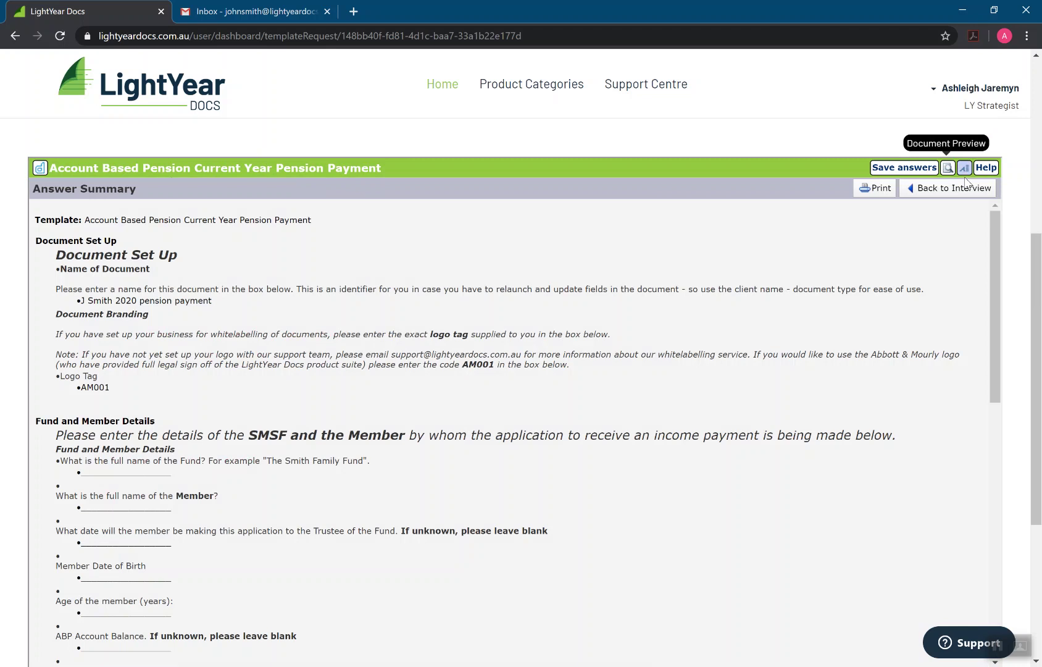
scroll(633, 434, down, 2)
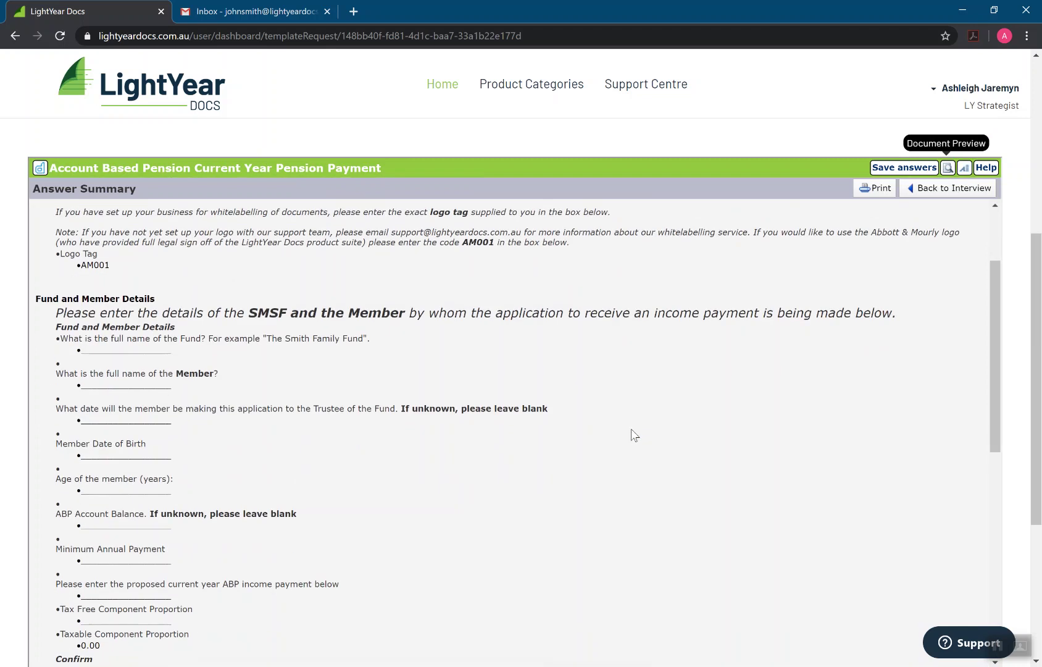
scroll(633, 435, down, 2)
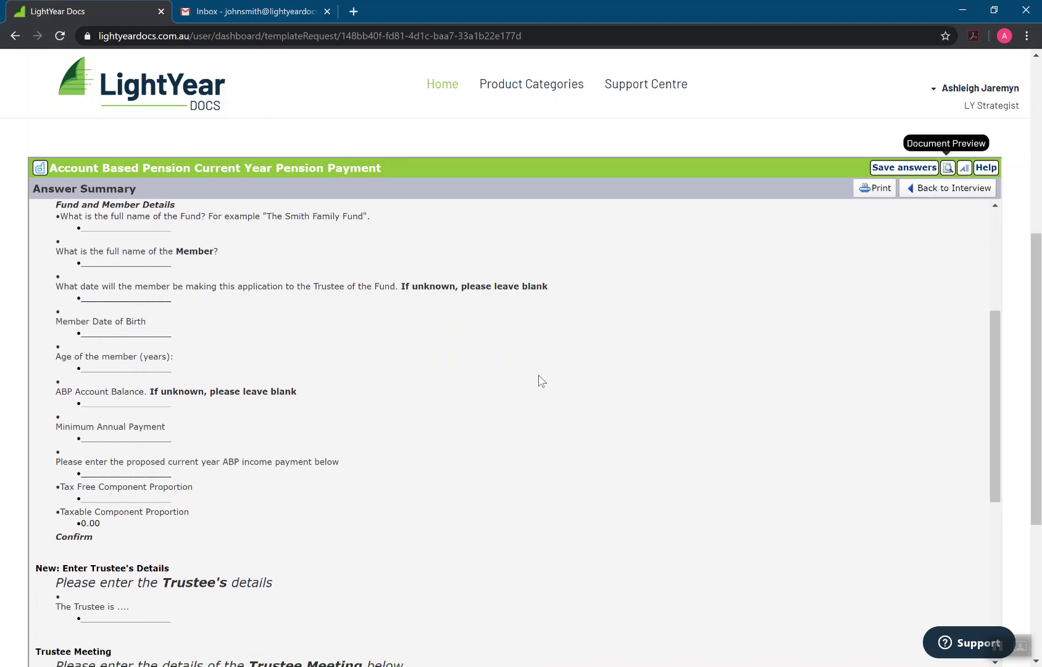
scroll(539, 380, down, 5)
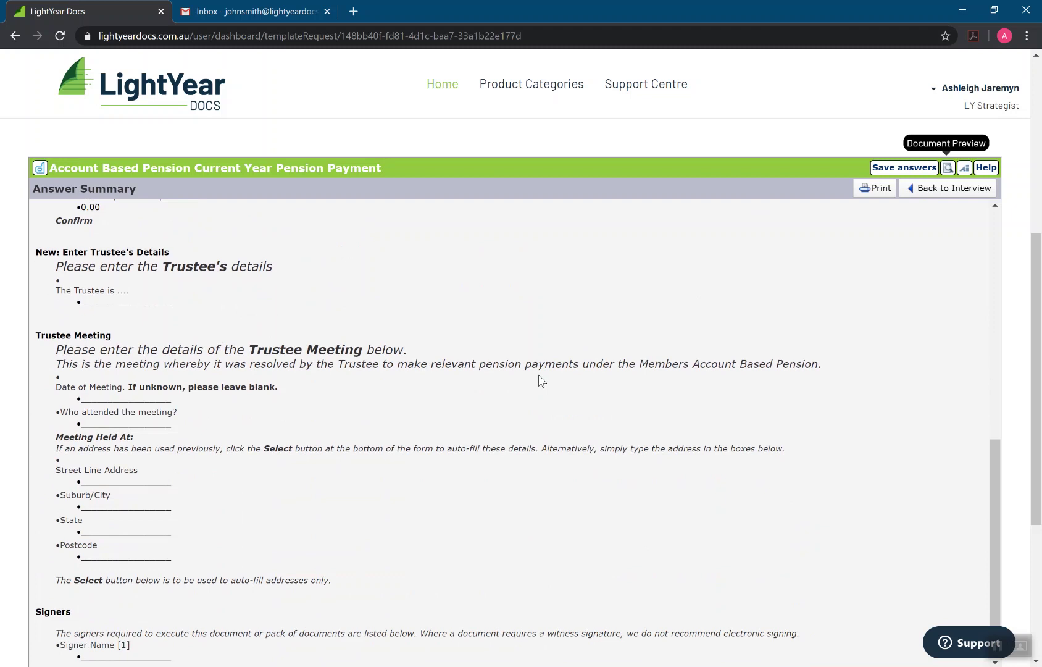
scroll(542, 380, up, 10)
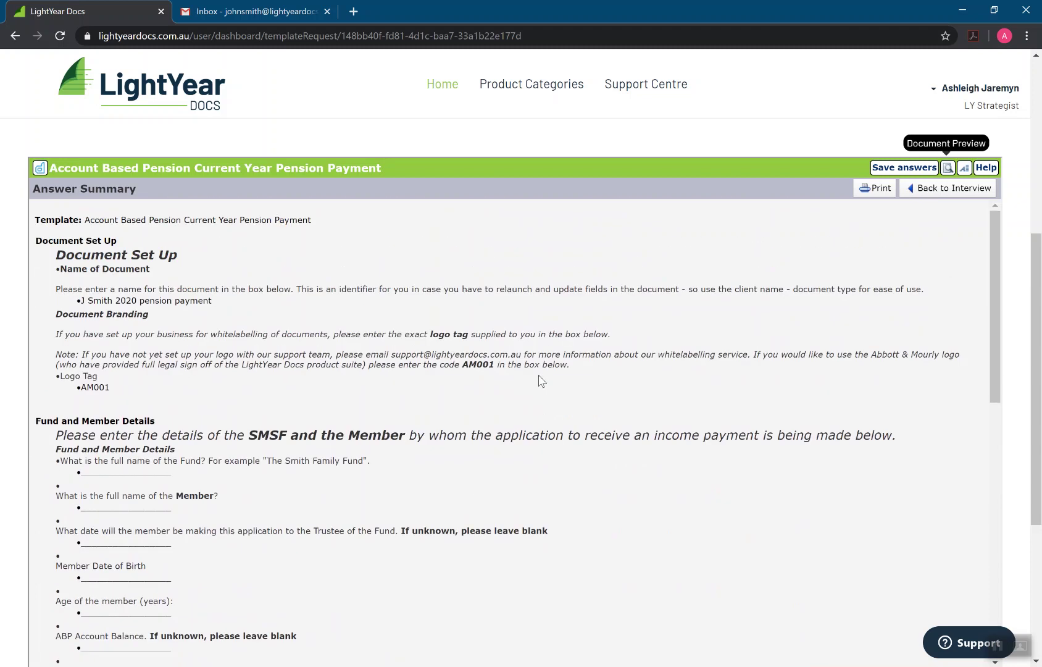
click(992, 168)
click(633, 462)
click(930, 189)
click(986, 172)
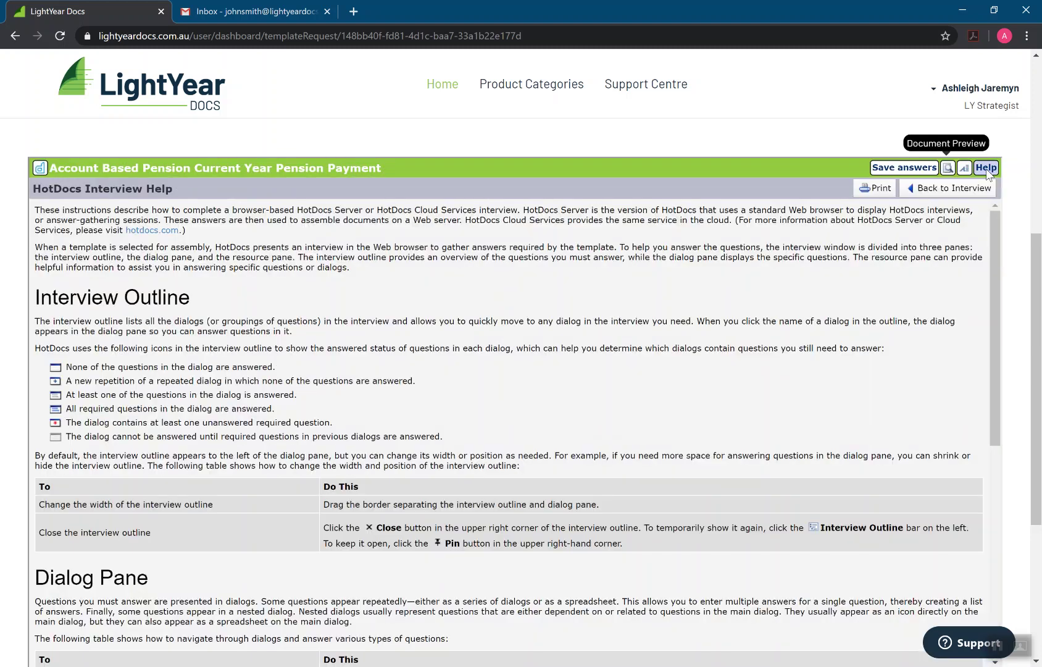
scroll(585, 471, down, 3)
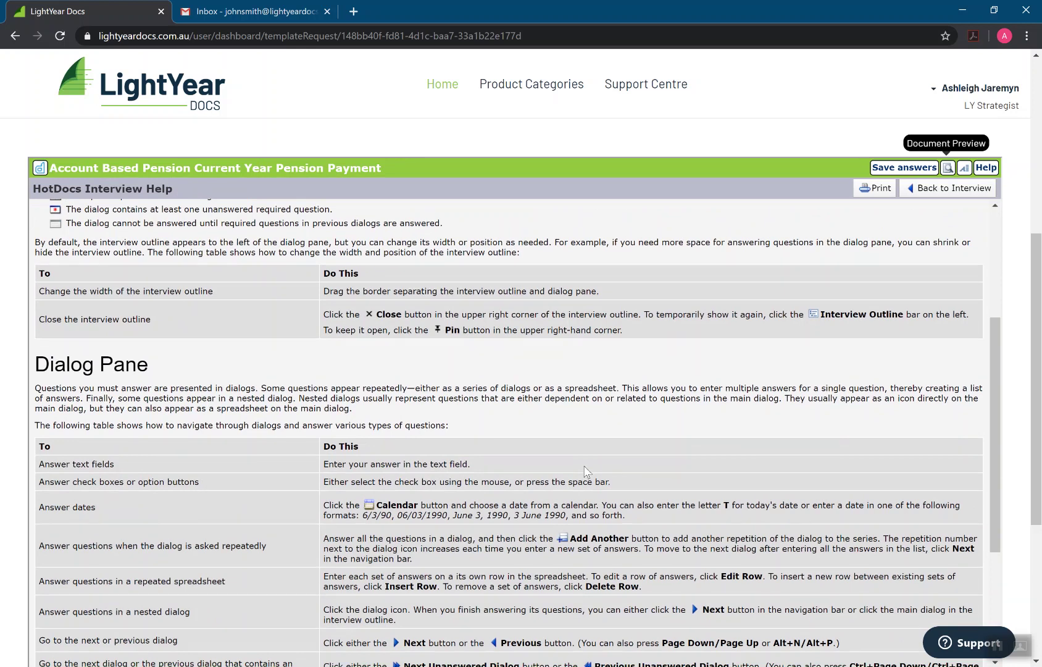
scroll(586, 471, down, 3)
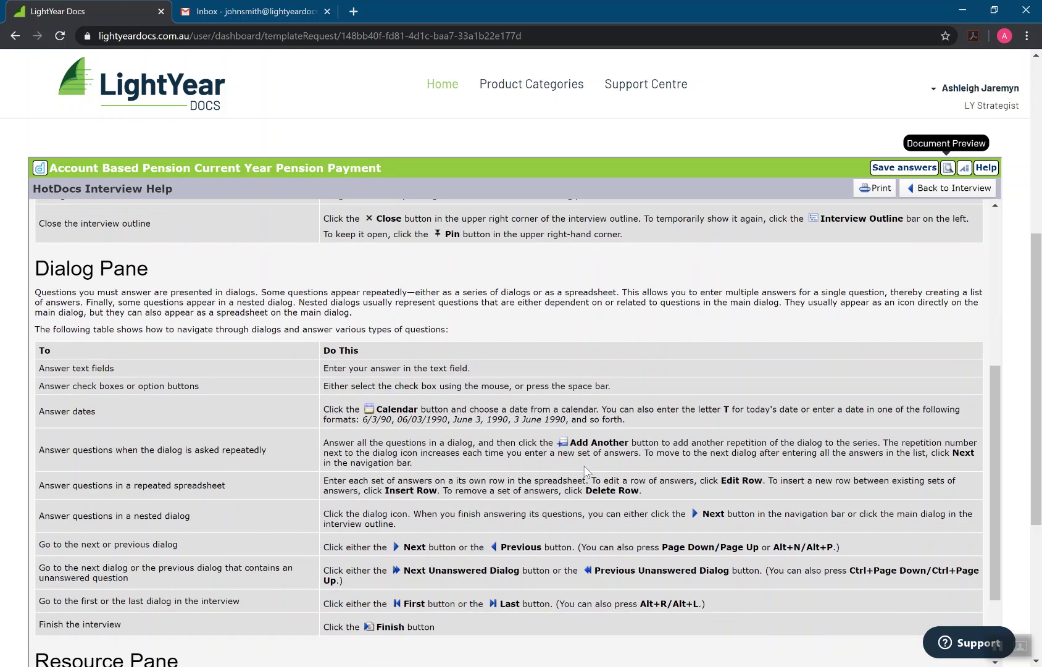
scroll(585, 471, down, 5)
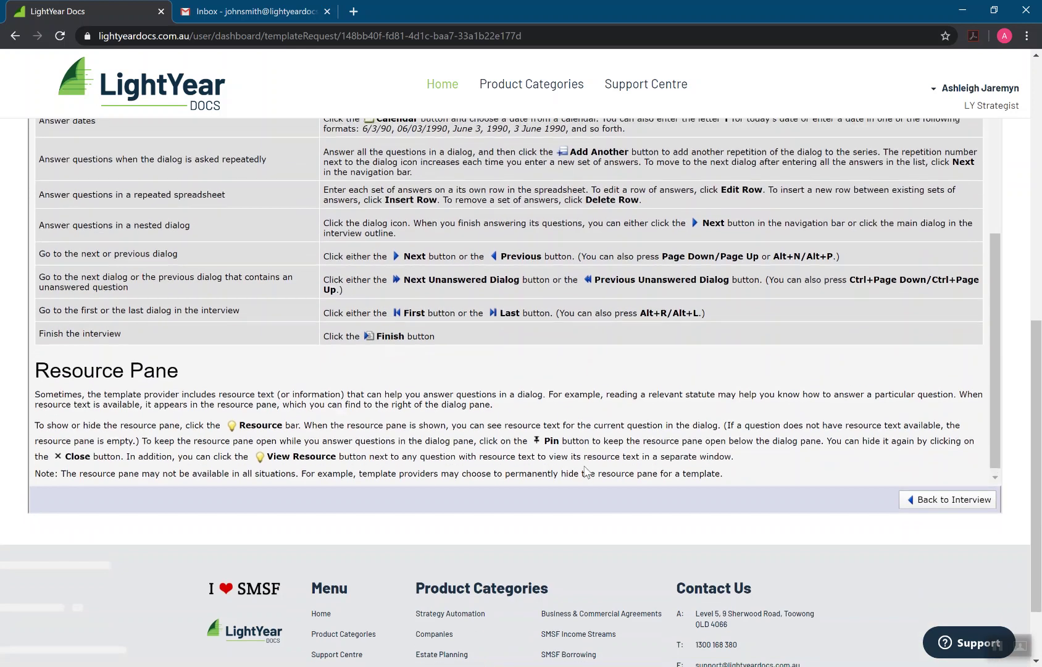
scroll(586, 470, up, 4)
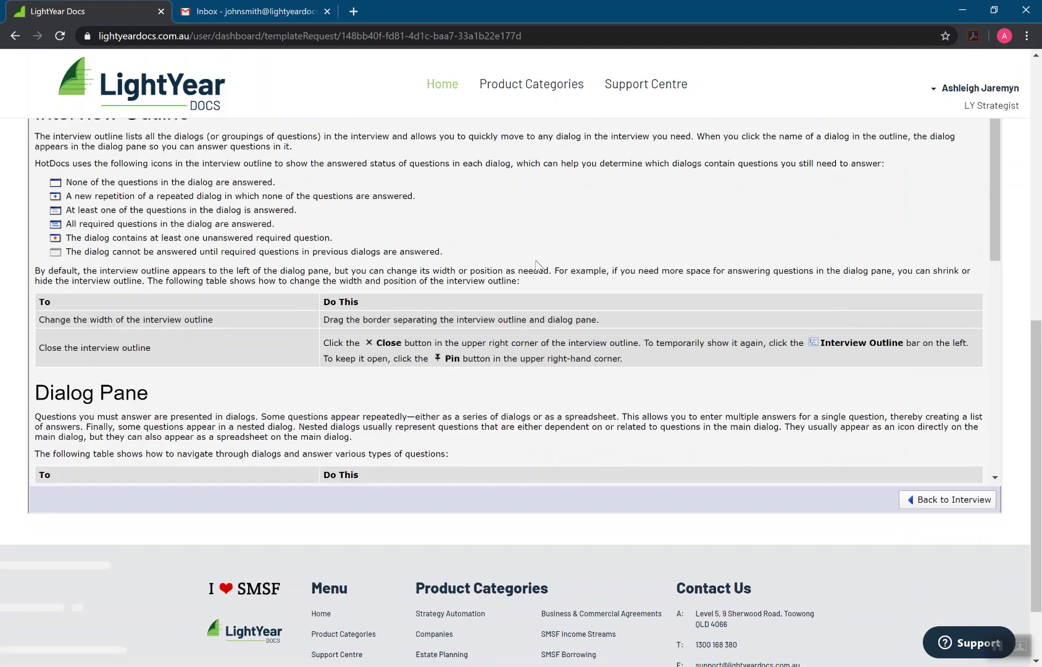
scroll(551, 345, up, 5)
scroll(551, 345, up, 1)
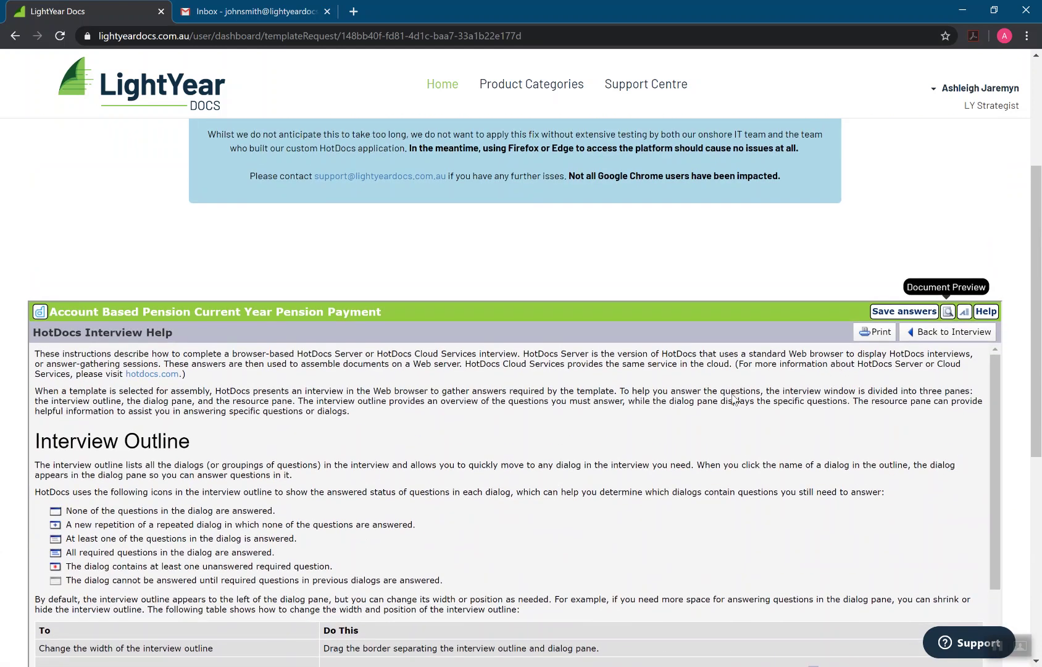
- Dismiss the return warning, leave the help, and check the current document preview
click(947, 312)
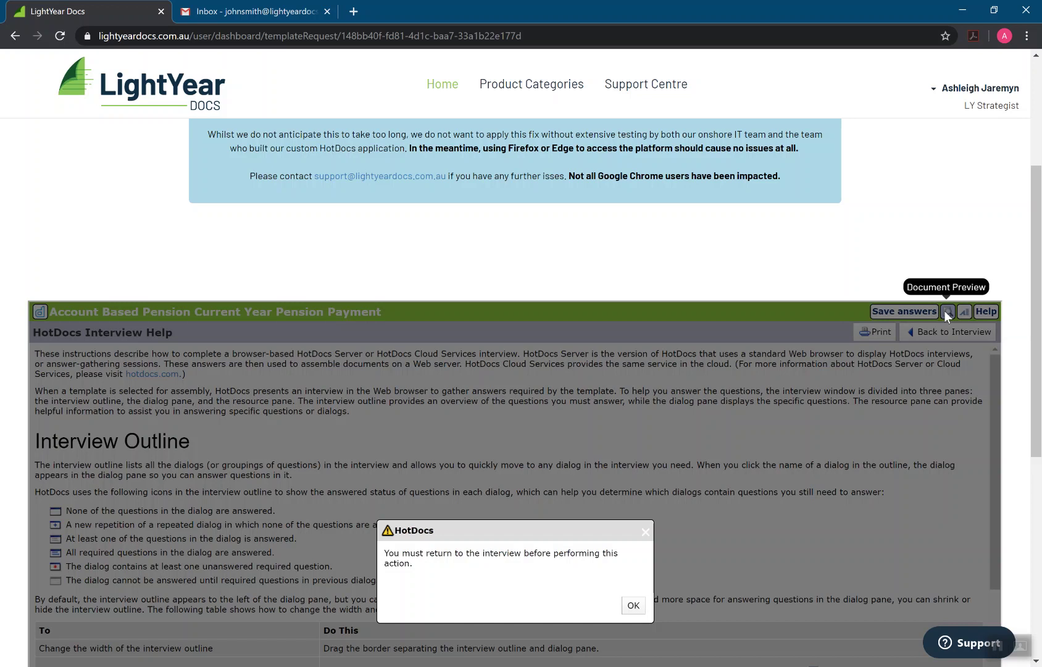
click(633, 605)
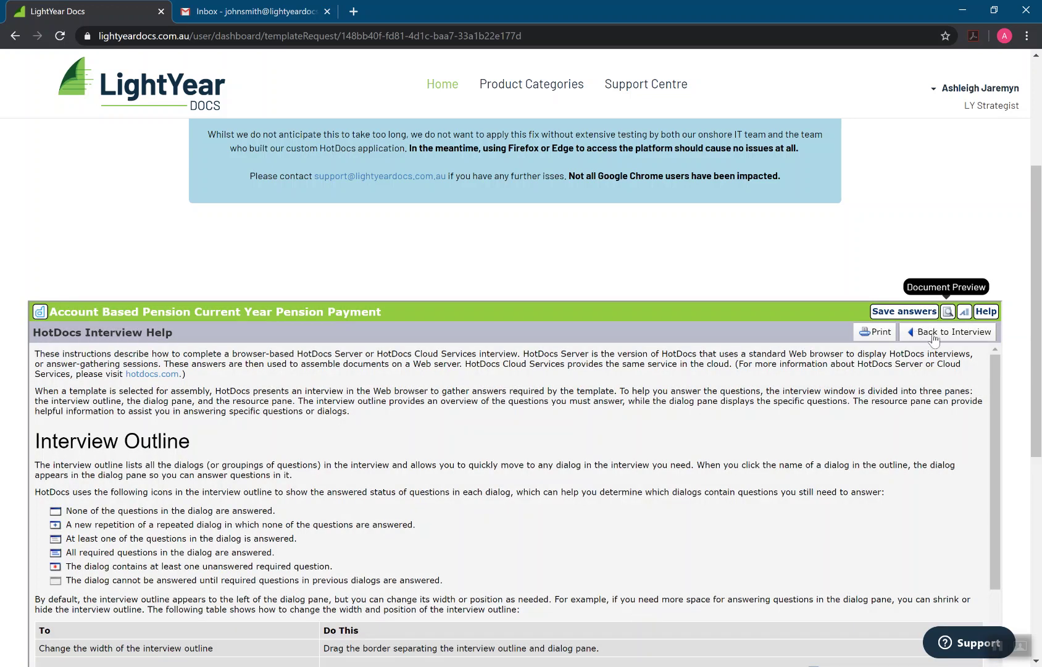
click(934, 332)
click(948, 311)
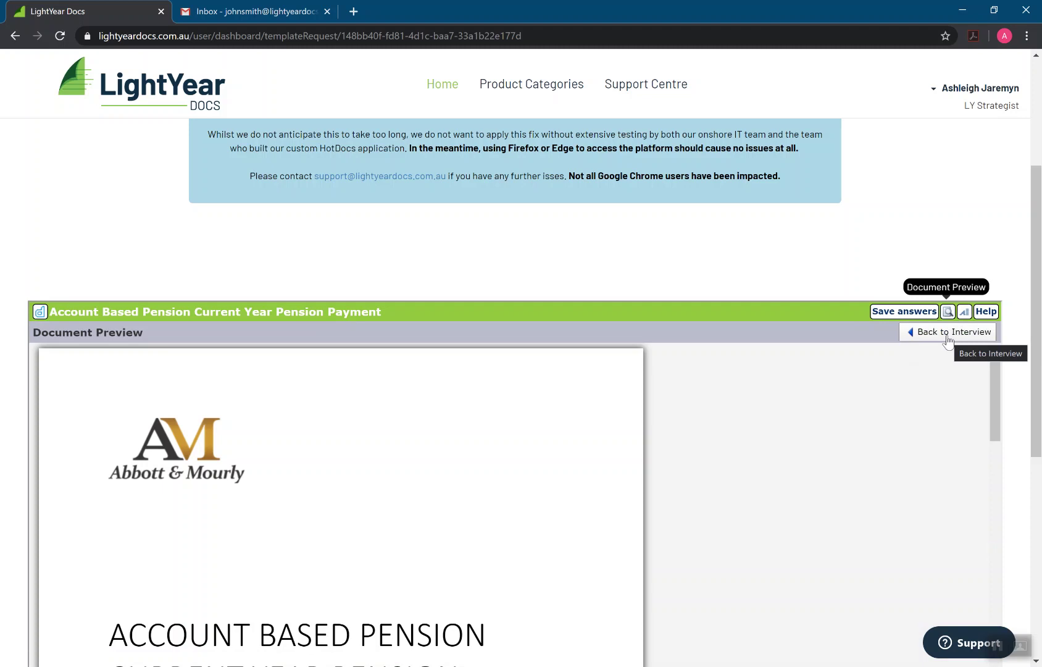
click(947, 332)
- Review the answer summary and return to the empty Fund and Member Details questions
click(964, 312)
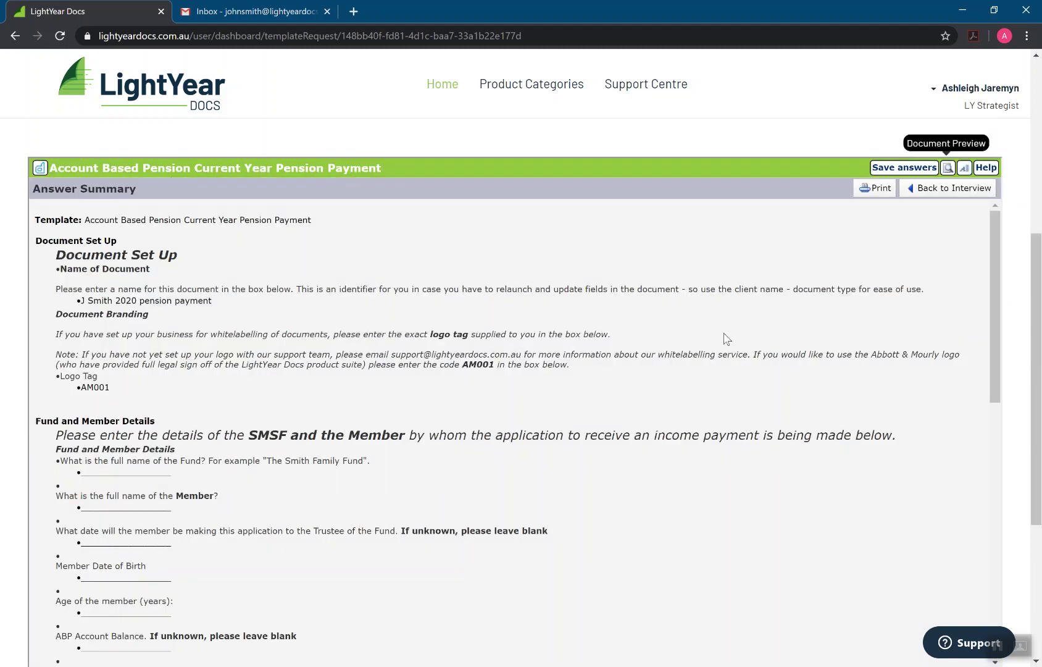
scroll(726, 337, down, 2)
scroll(727, 339, up, 2)
scroll(726, 339, up, 4)
scroll(726, 339, down, 2)
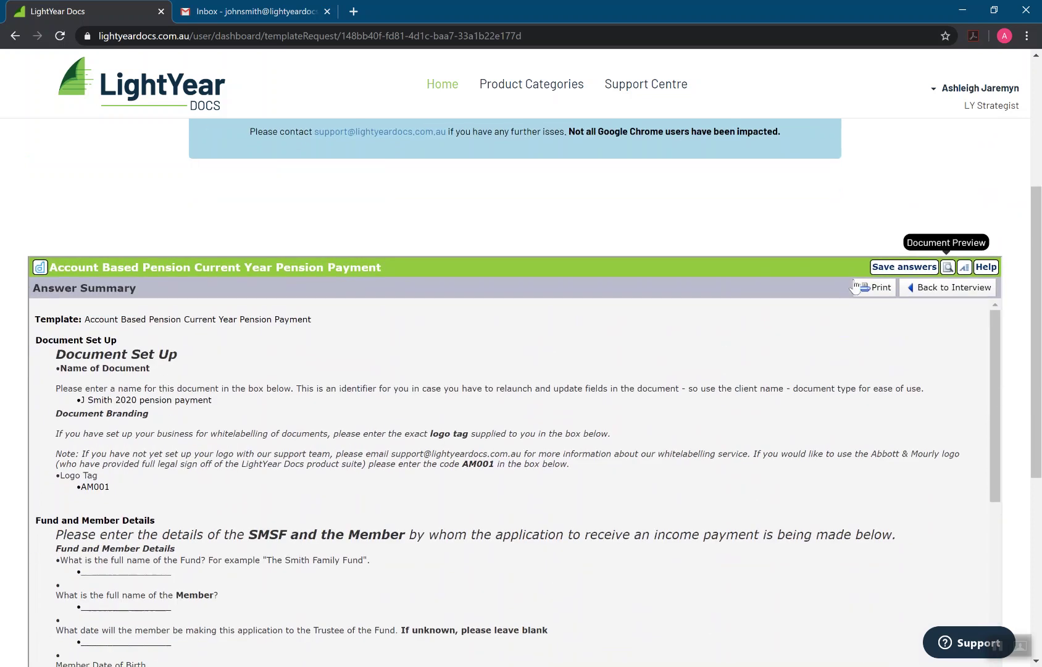
click(923, 287)
scroll(599, 471, down, 2)
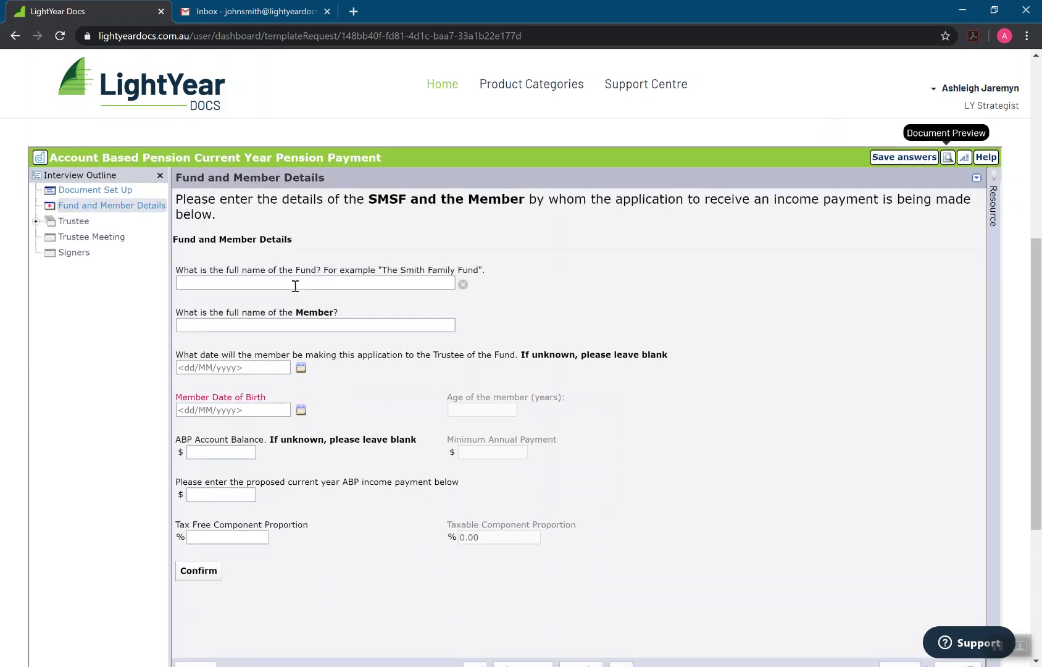
click(295, 283)
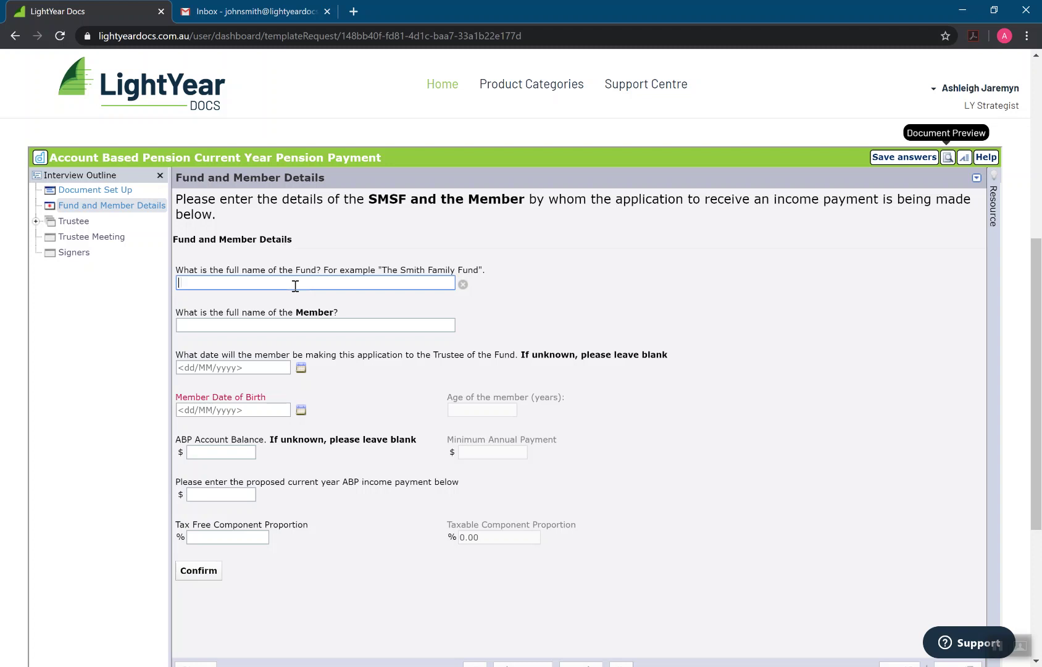
- Enter the fund name 'The Fund' and the member's full name
text(tH)
key(BackSpace)
key(BackSpace)
text(The Fund)
key(Tab)
text(John )
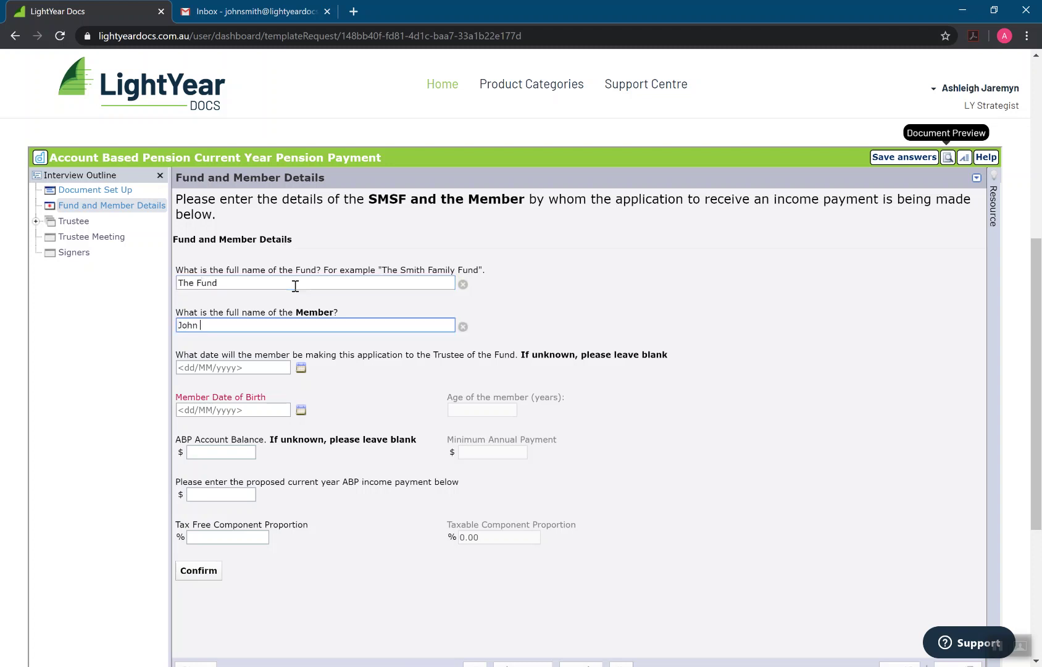
text(miSmith)
key(Tab)
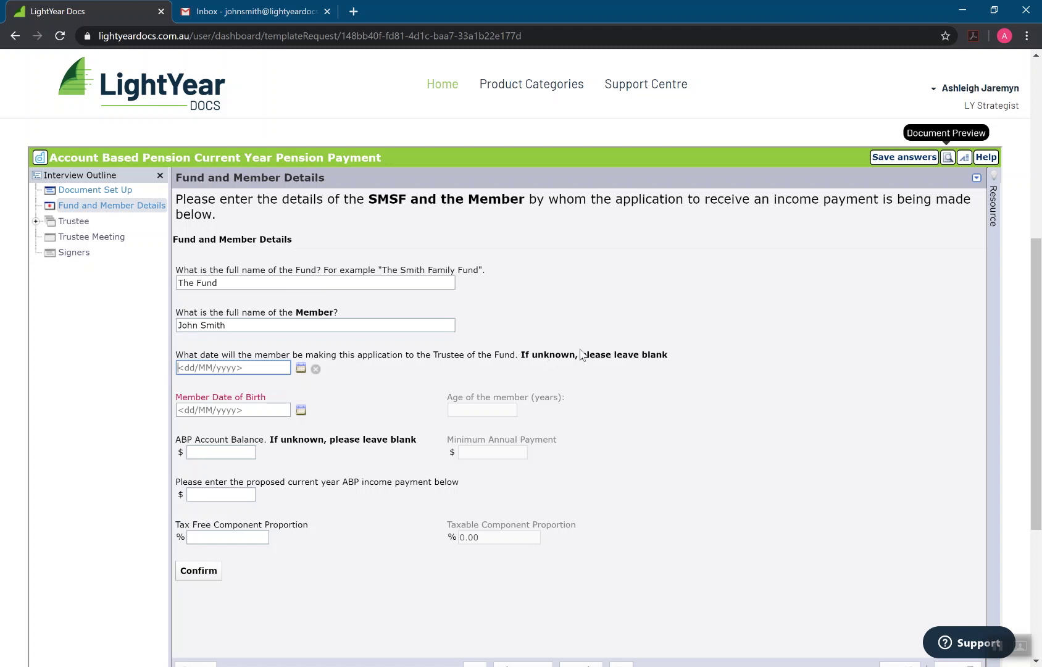
- Enter birth date 01/01/1950, $100,000 balance, $50,000 payment and 50% tax-free proportion
click(245, 410)
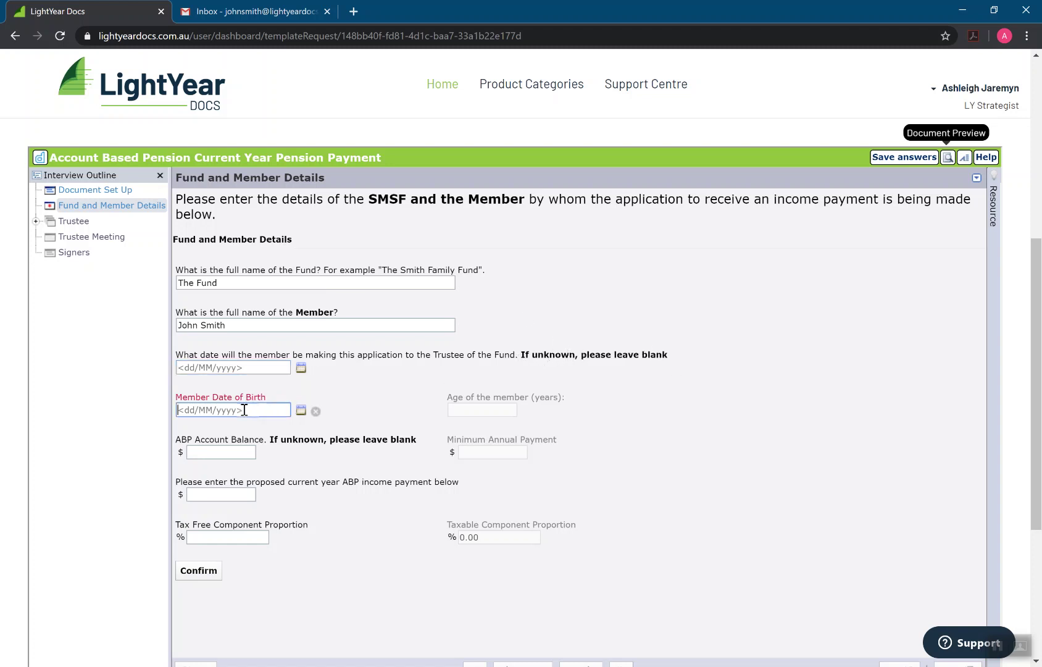
text(01/01/1950)
key(Tab)
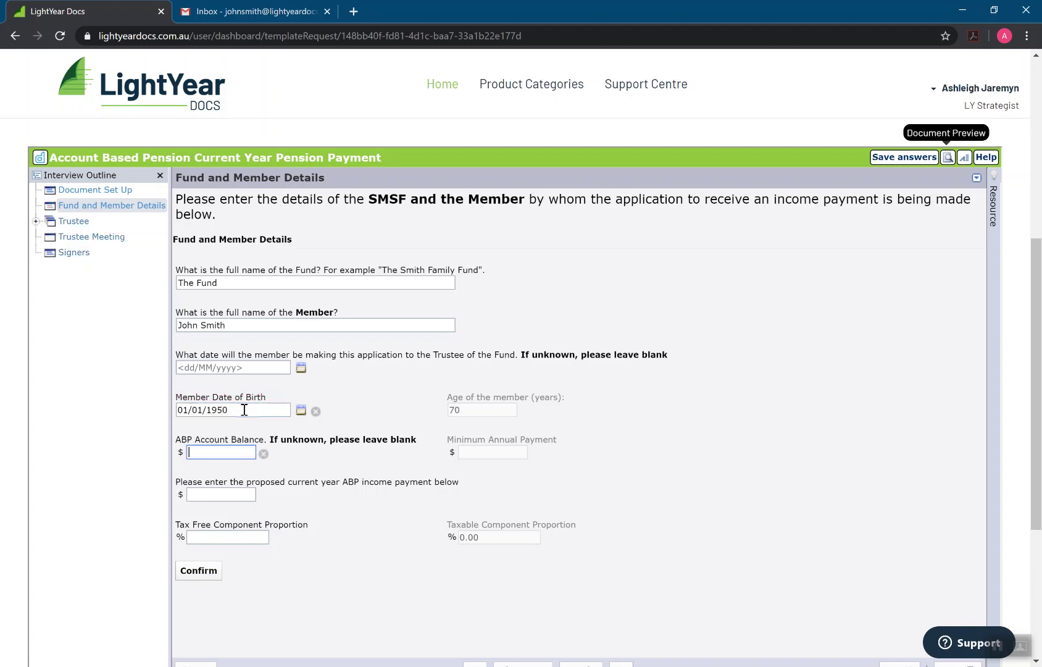
text(100,000)
key(Tab)
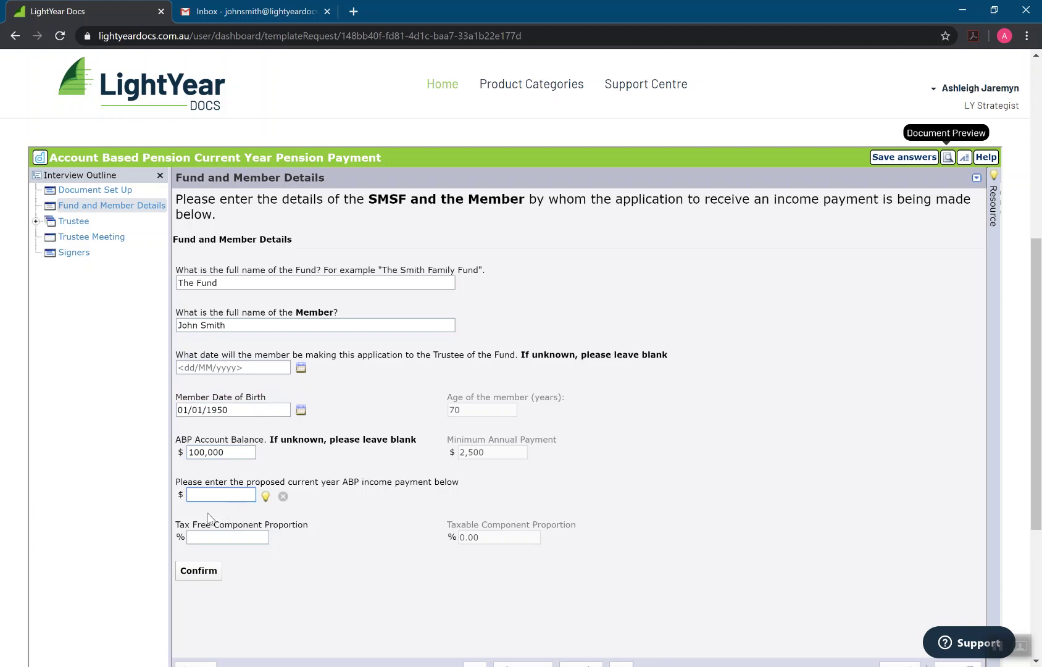
text(50000)
key(Tab)
text(5)
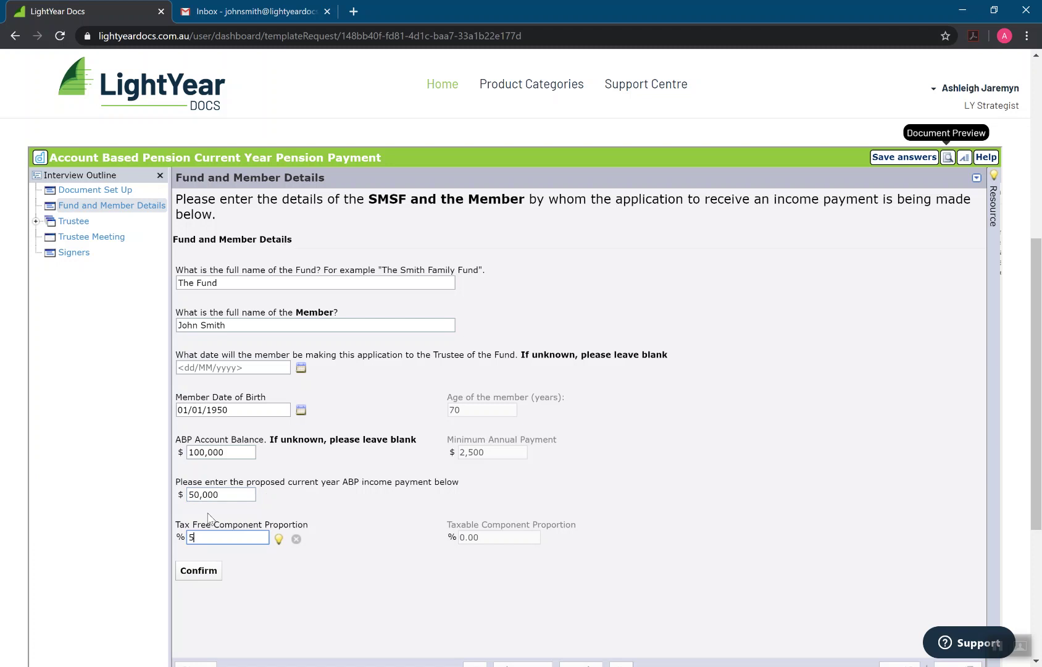
text(0.00)
key(Tab)
scroll(447, 524, down, 1)
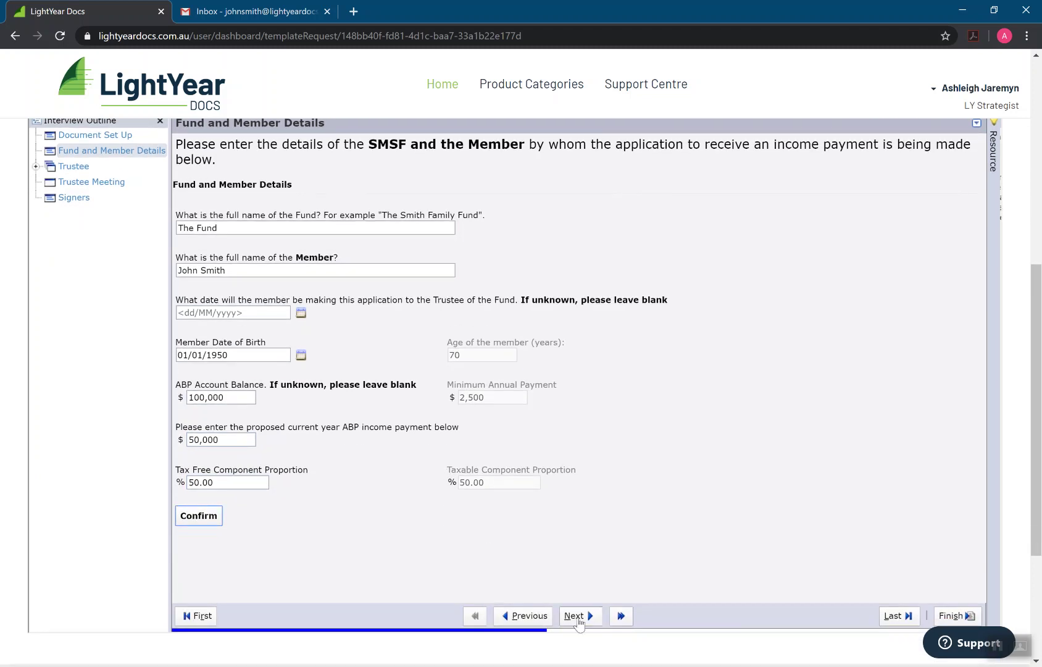
click(576, 616)
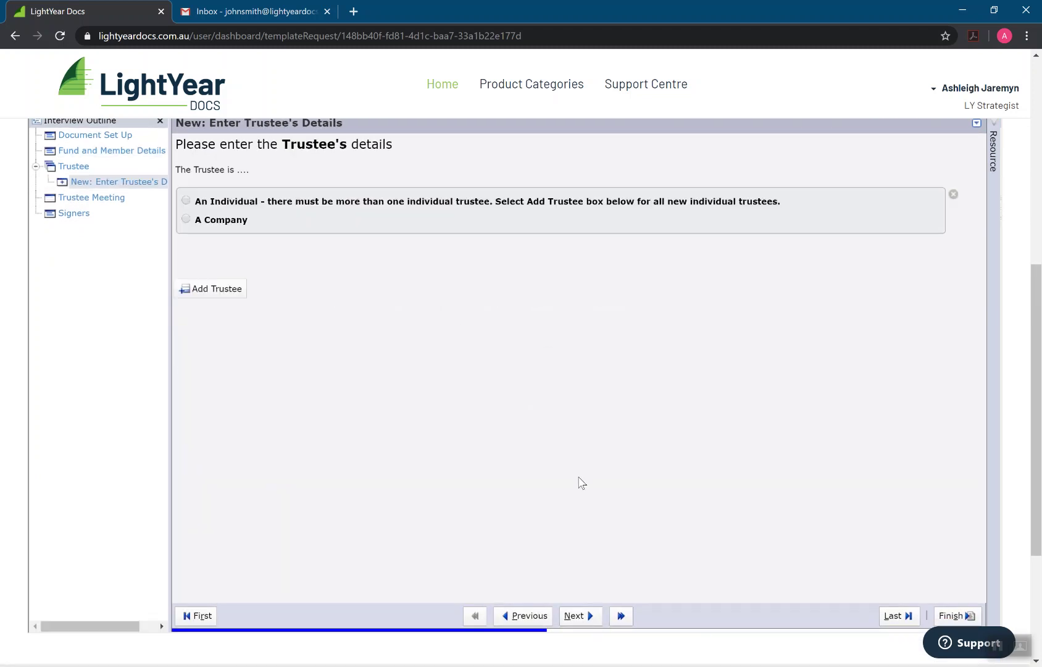
- Make the trustee a company and enter its name, ACN and South Australian street address with postcode
click(238, 261)
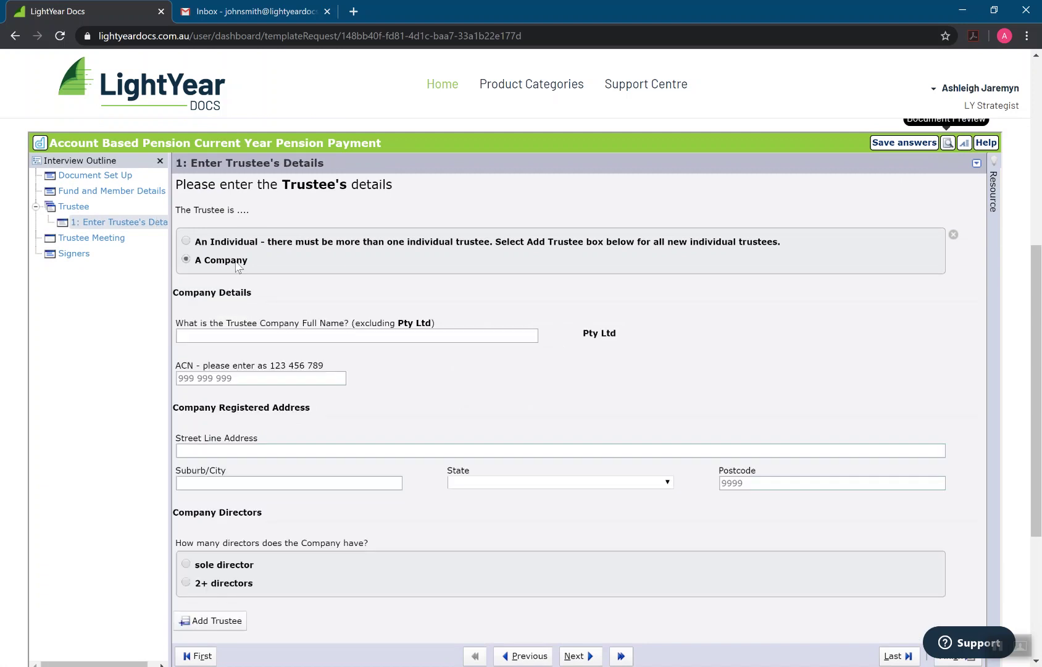
click(237, 336)
text(John Company)
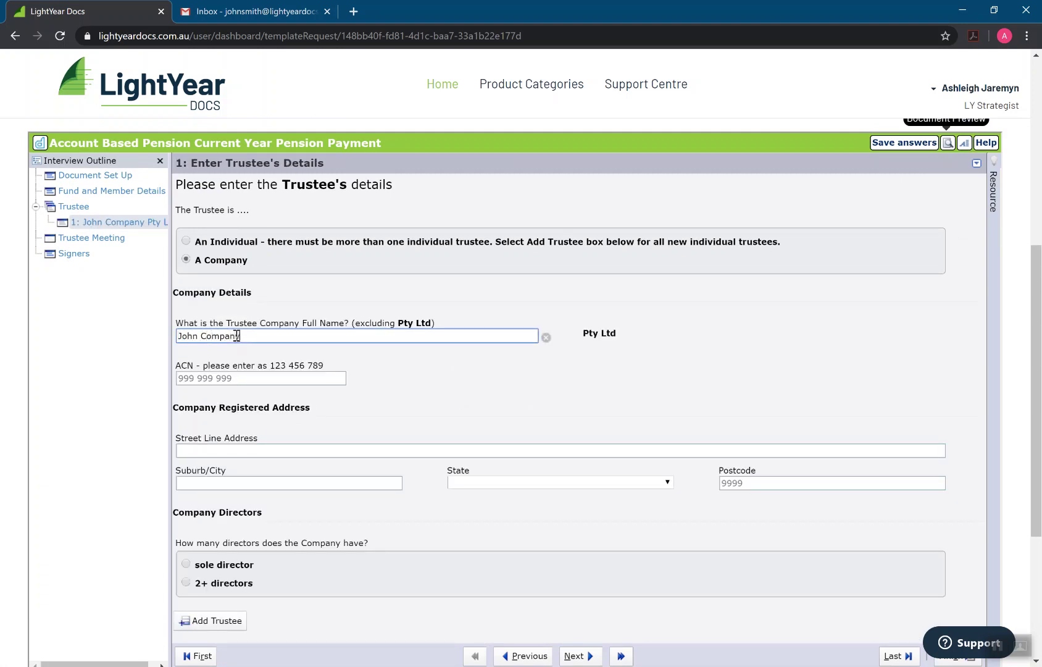
key(Tab)
text(123 45)
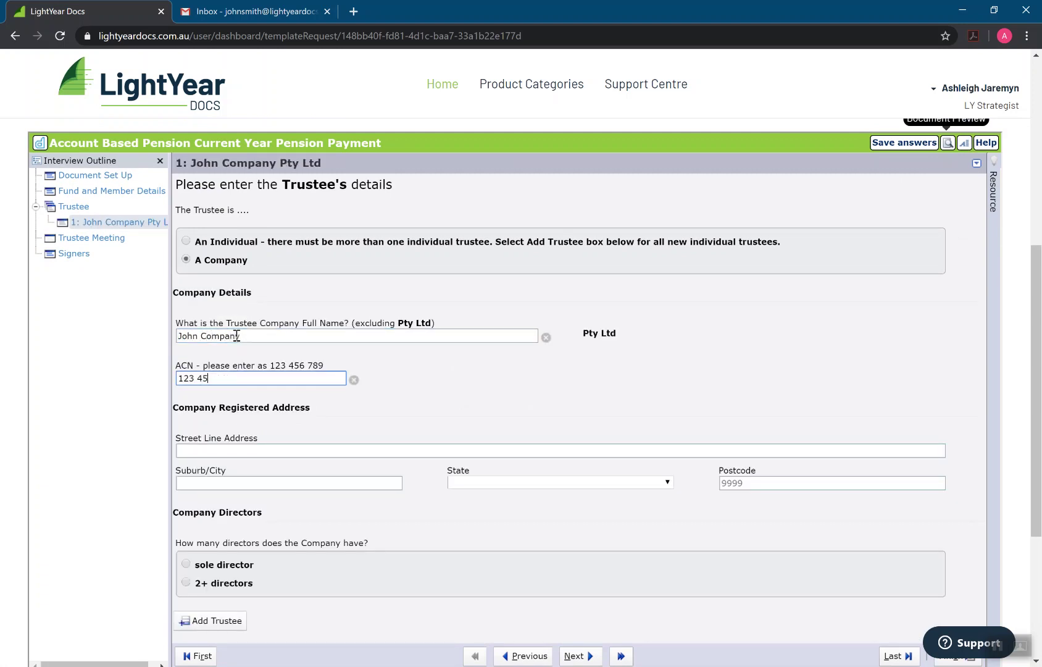
text(6 789)
key(Tab)
text(2 Test)
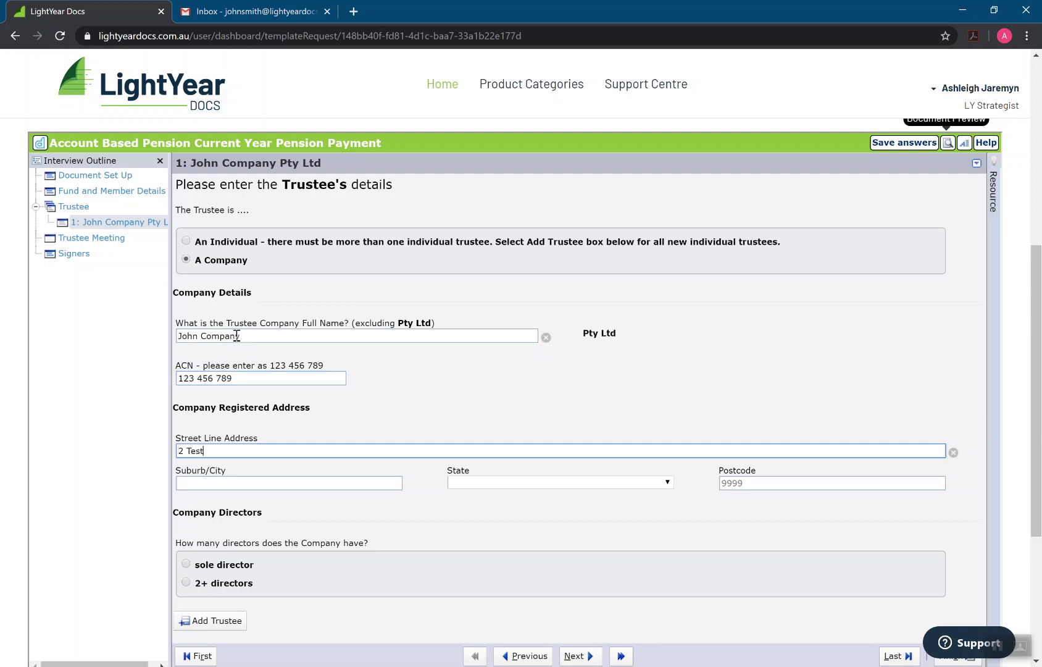
text( Street)
key(Tab)
text(Adelaide)
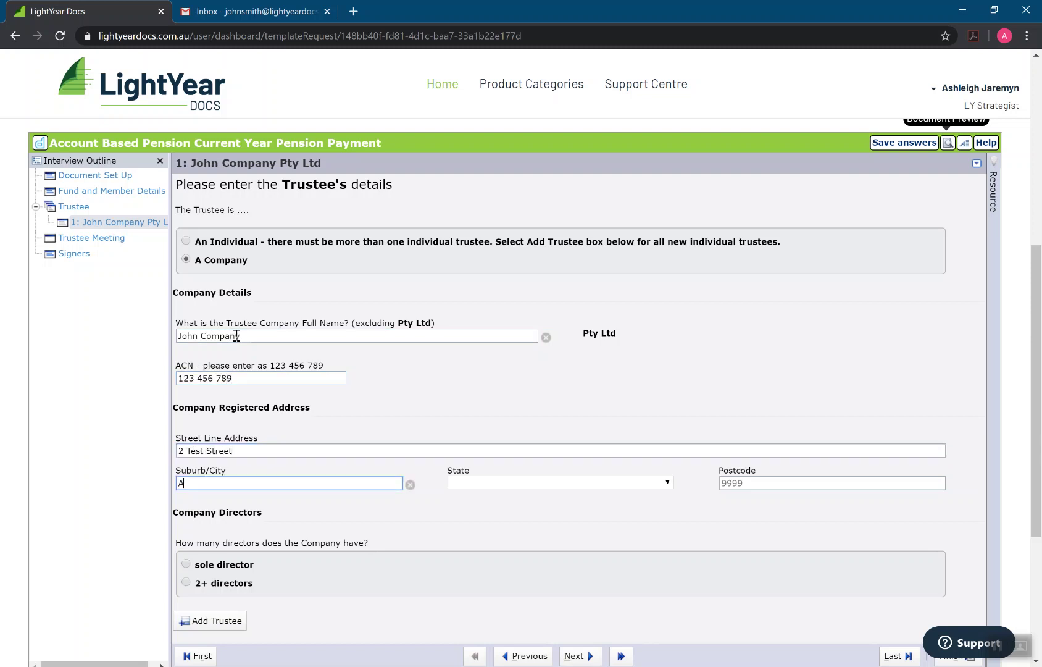
key(Tab)
key(s)
key(Tab)
text(50)
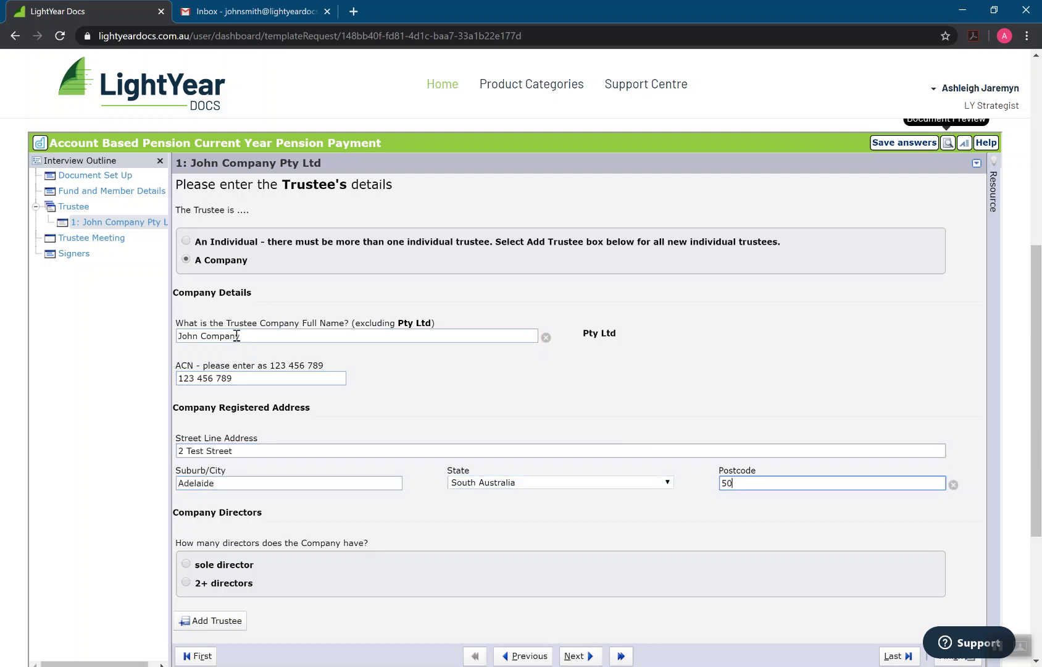
- Mark the trustee company as having a sole director and enter the director's full name
scroll(237, 335, down, 2)
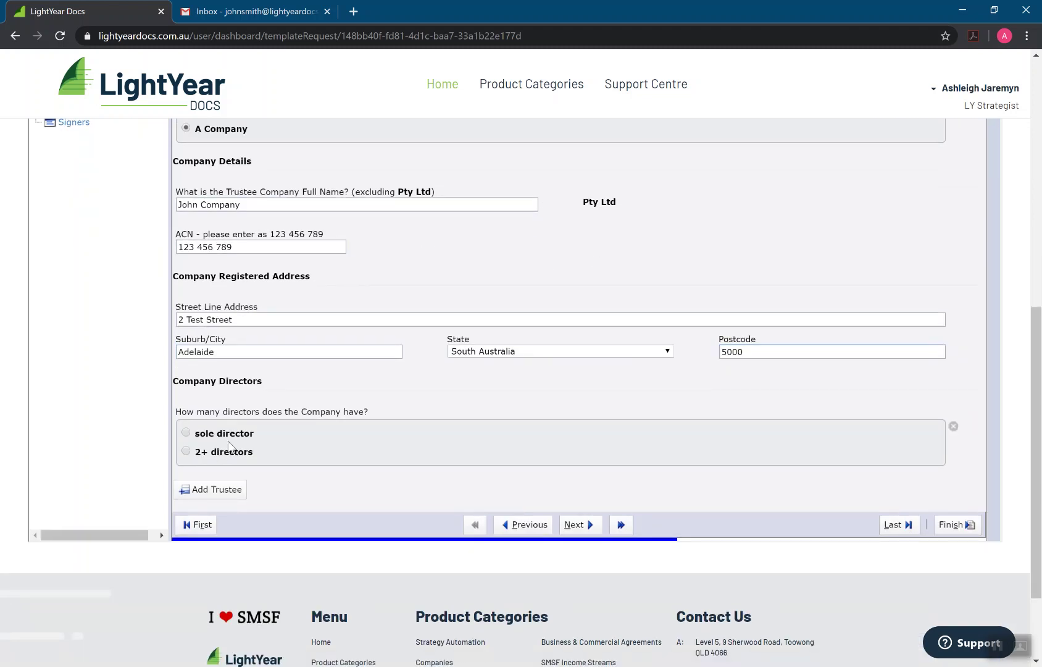
click(232, 436)
scroll(230, 437, down, 1)
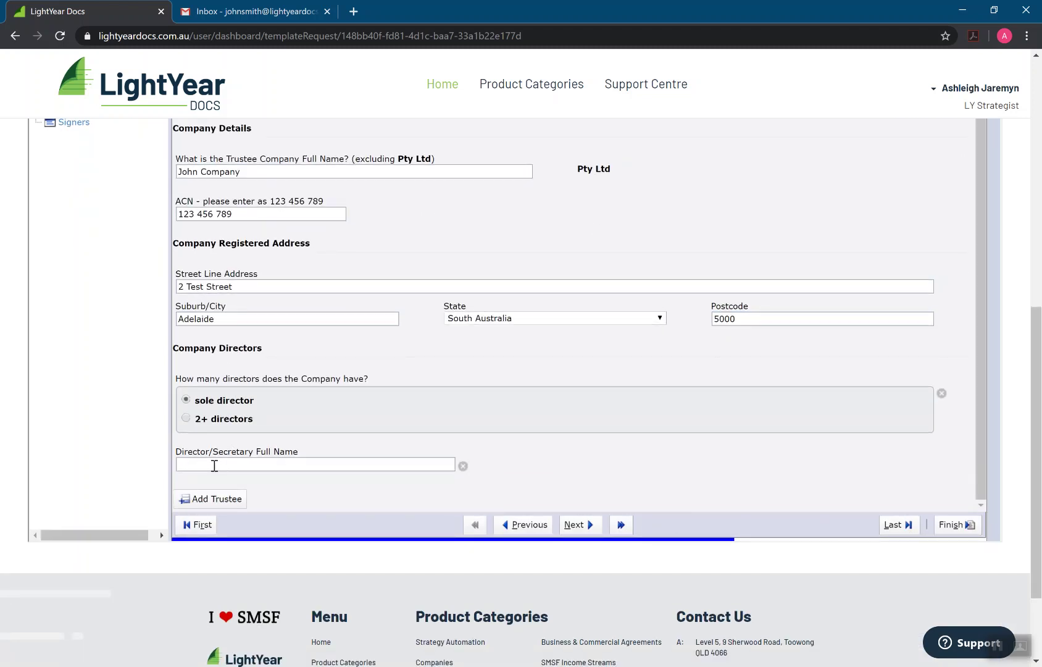
click(215, 466)
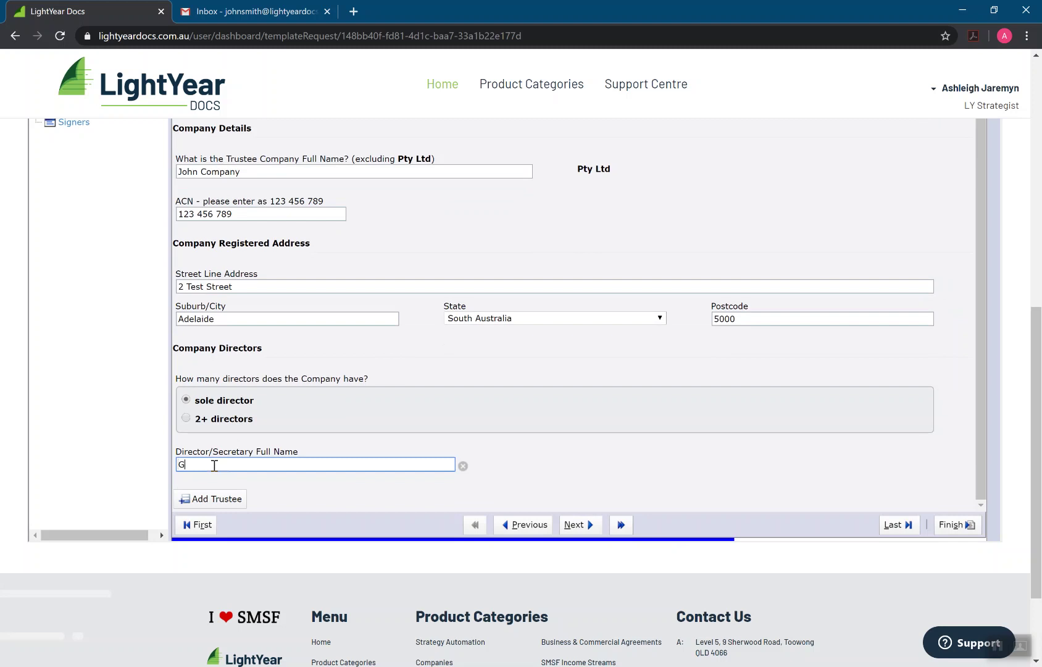
text(John Smith)
click(575, 524)
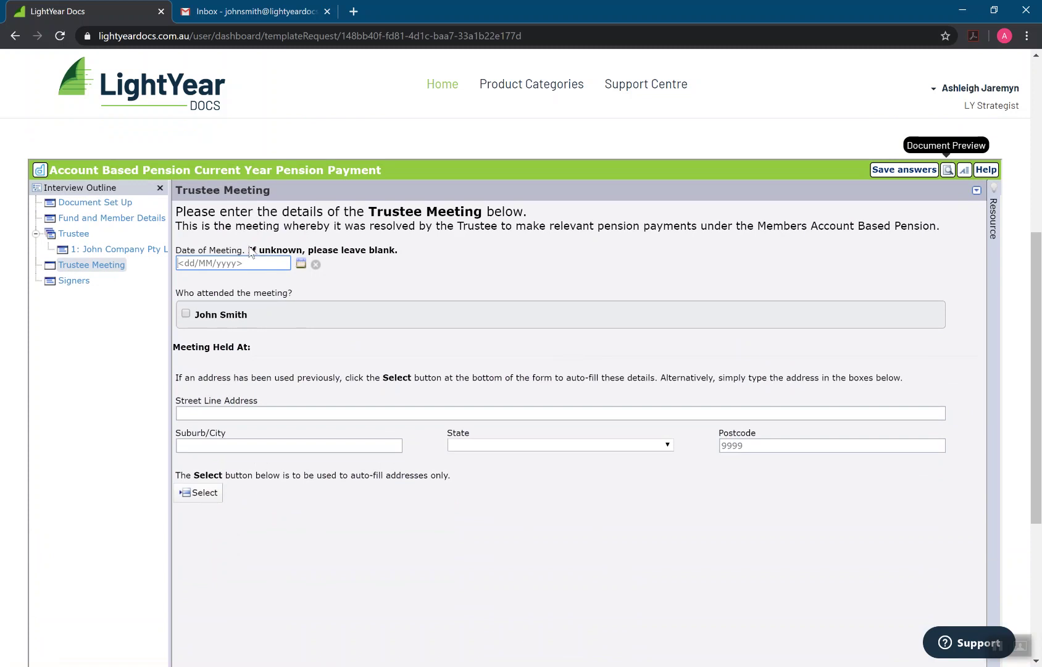
- Mark the member as attending and fill the meeting address from the previously saved address
click(228, 316)
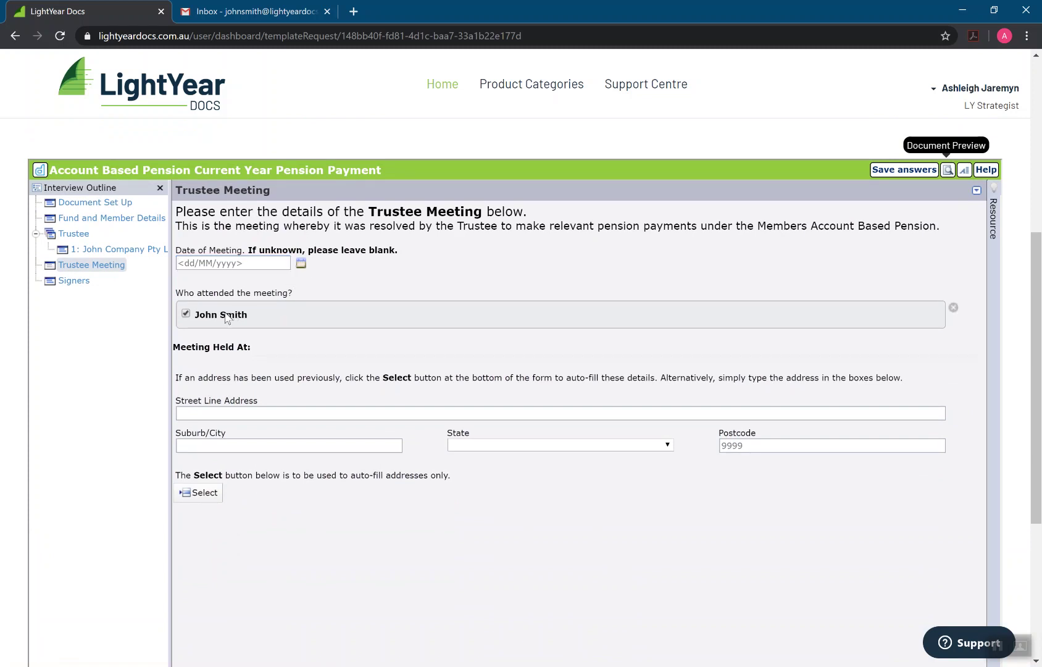
click(186, 313)
click(201, 494)
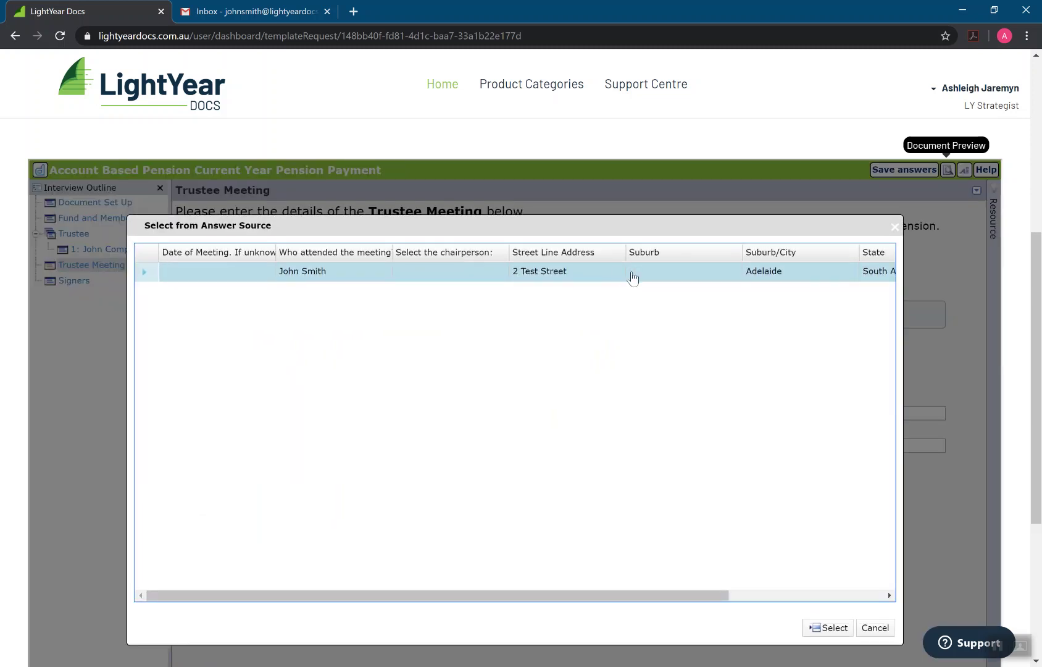
click(826, 628)
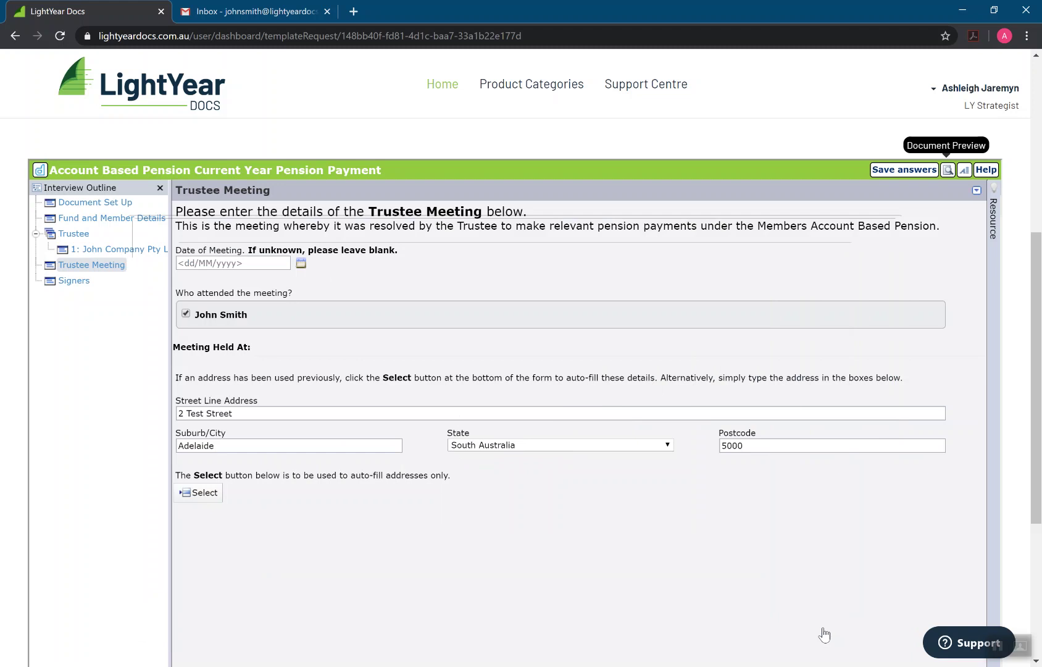
scroll(825, 634, down, 2)
- Go to Signers, then review the Trustee Meeting and company trustee answers
click(574, 597)
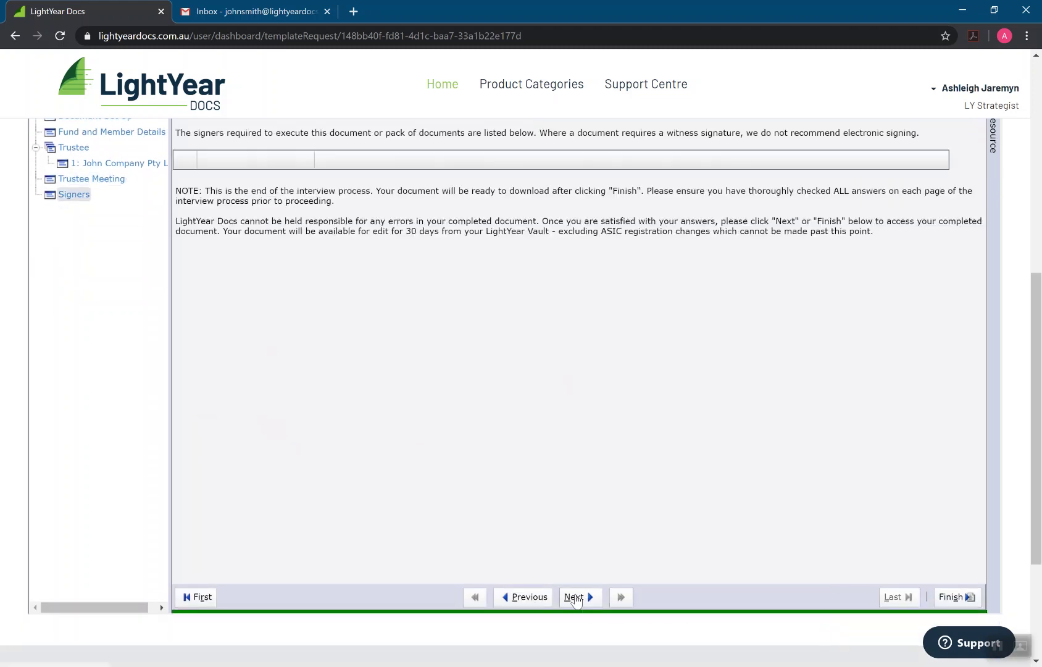
scroll(549, 371, up, 2)
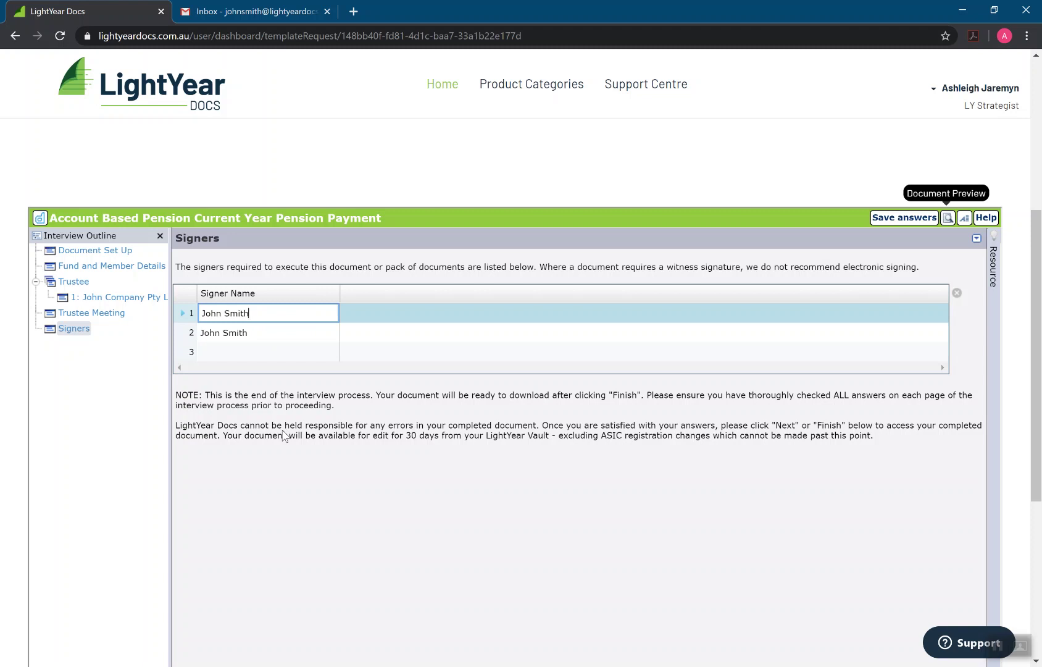
click(102, 314)
click(110, 298)
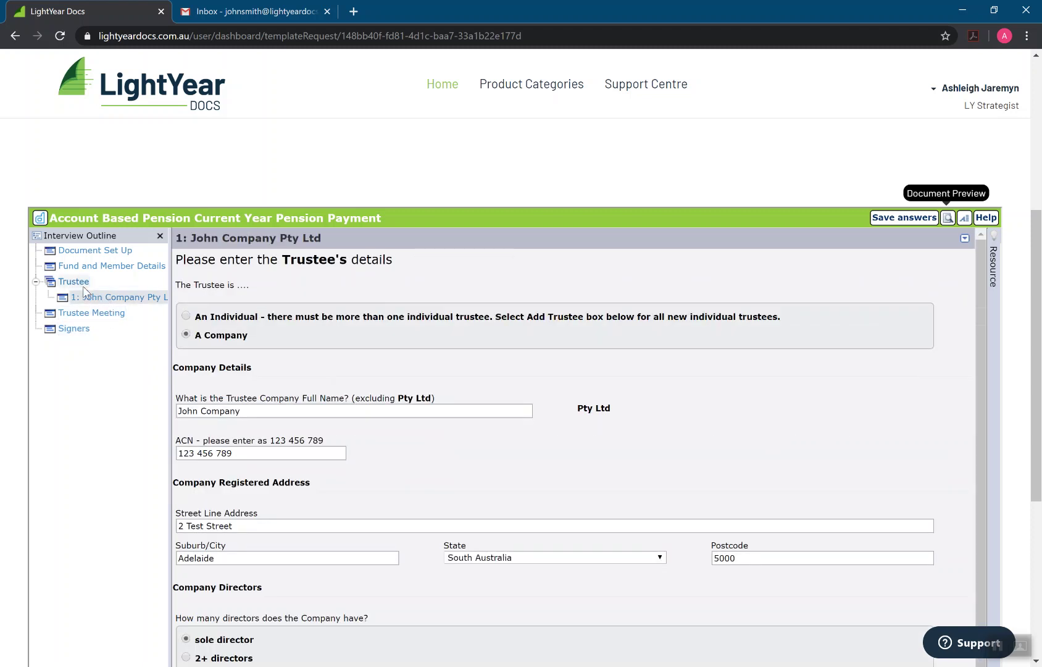
scroll(94, 281, down, 1)
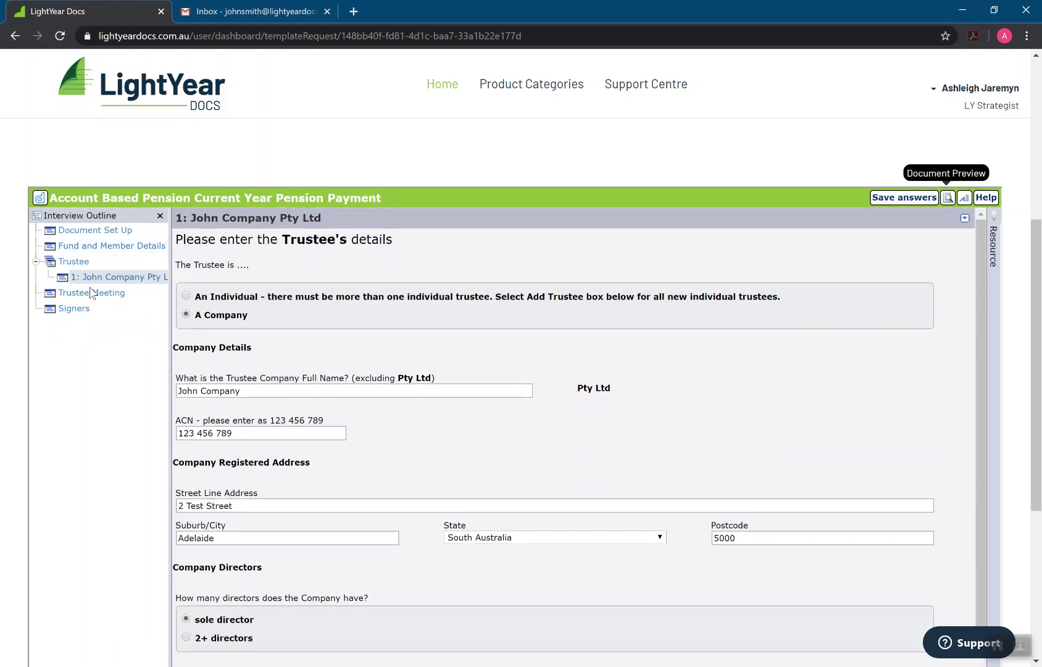
click(89, 293)
scroll(578, 341, down, 1)
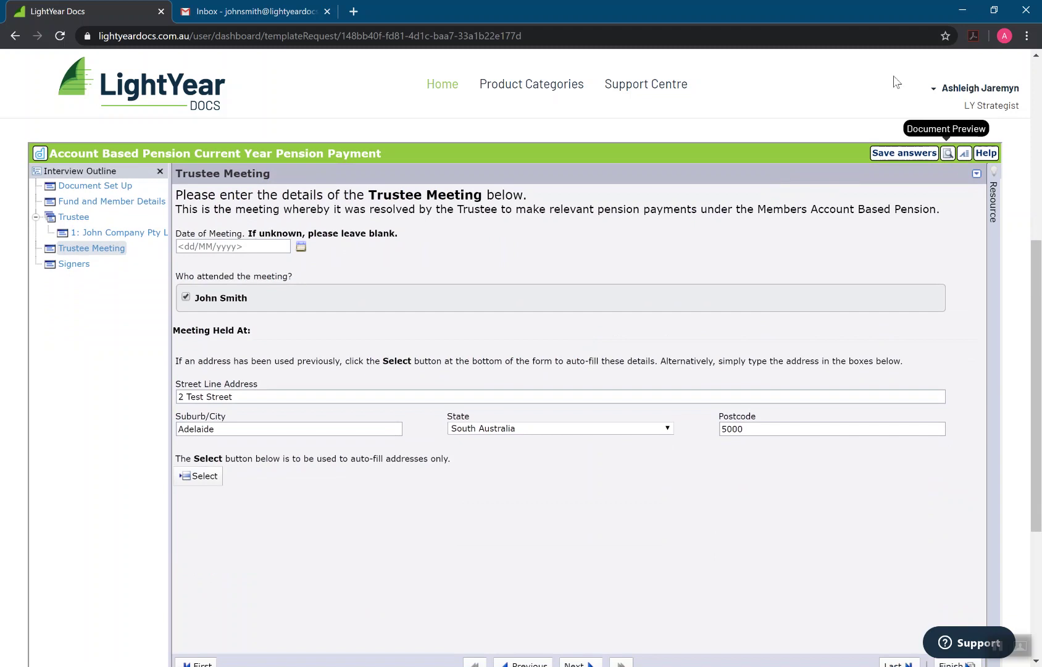
- Return to the Signers page and save all the interview answers
click(904, 152)
click(77, 264)
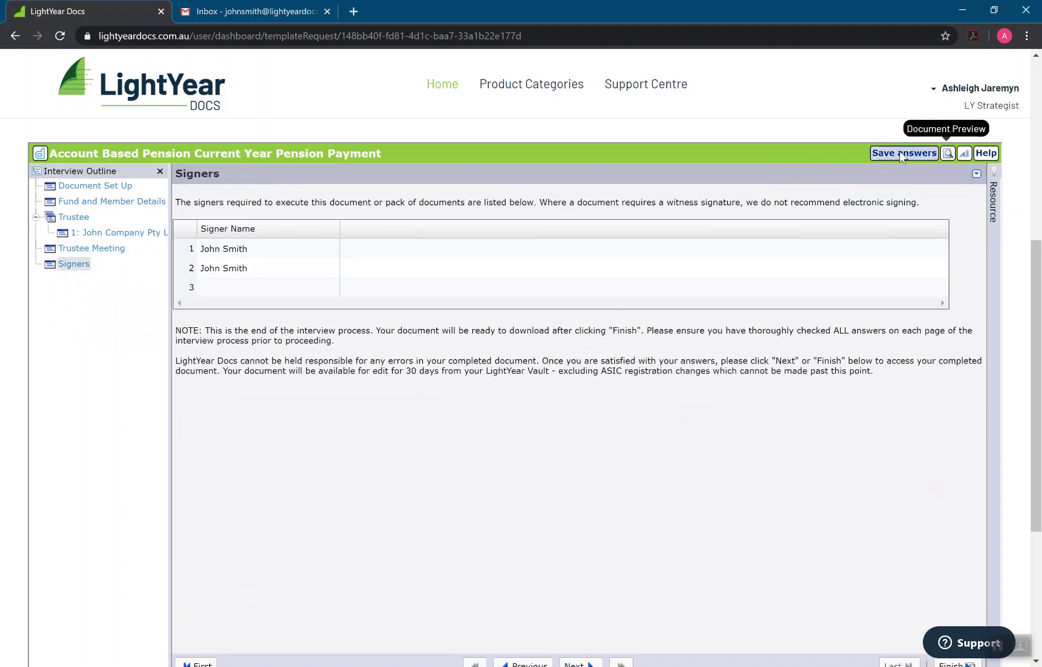
click(899, 152)
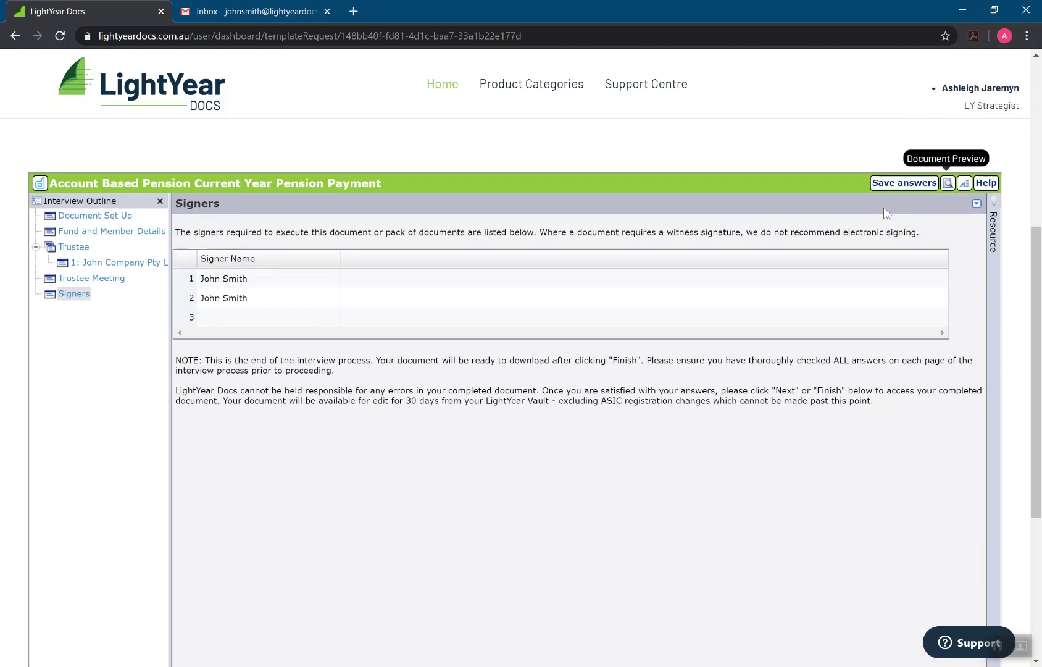
scroll(884, 206, up, 1)
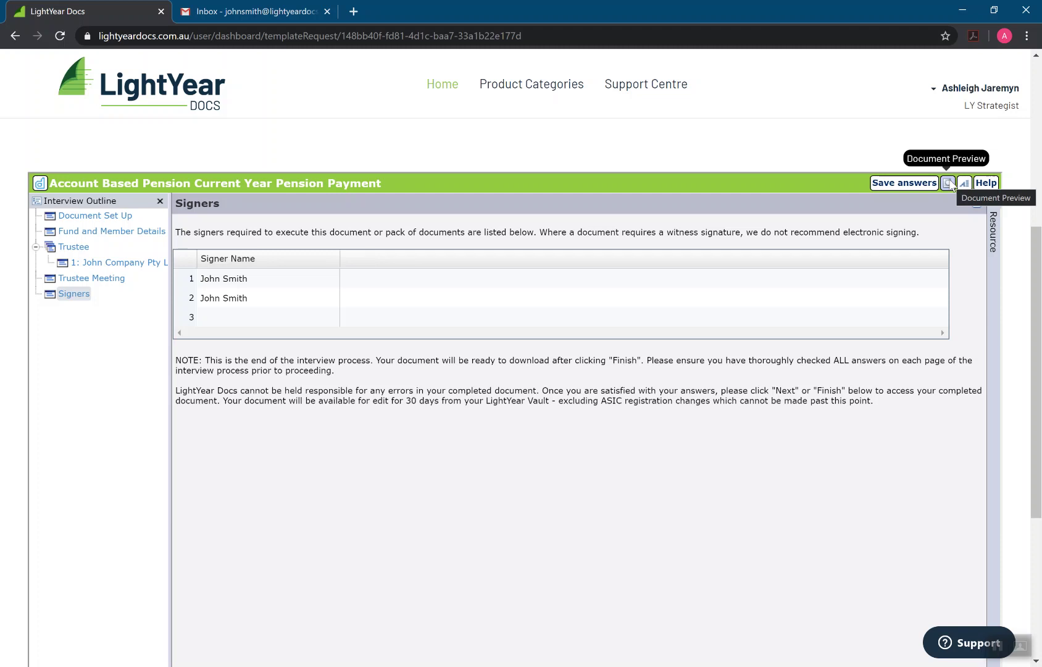
click(949, 183)
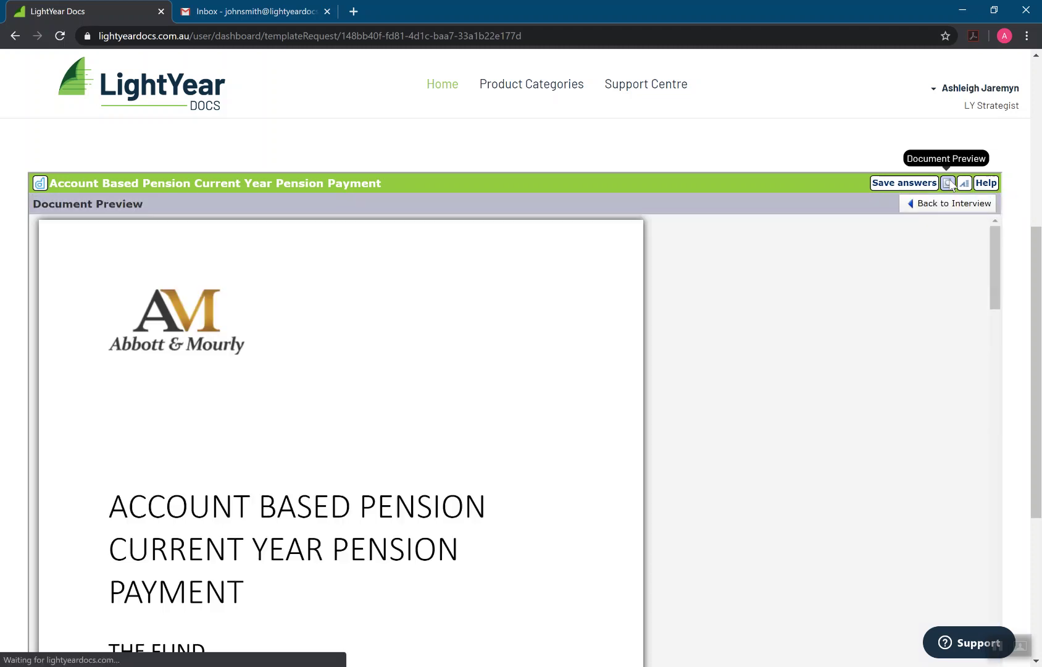
scroll(523, 404, down, 3)
scroll(523, 404, down, 10)
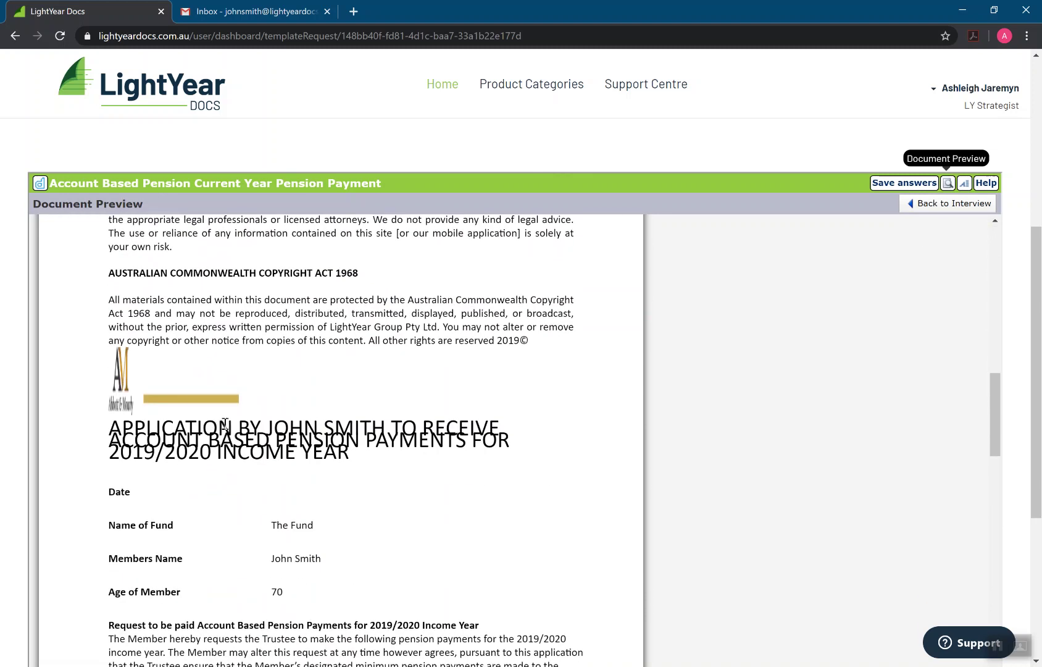
scroll(269, 432, down, 3)
scroll(269, 433, down, 1)
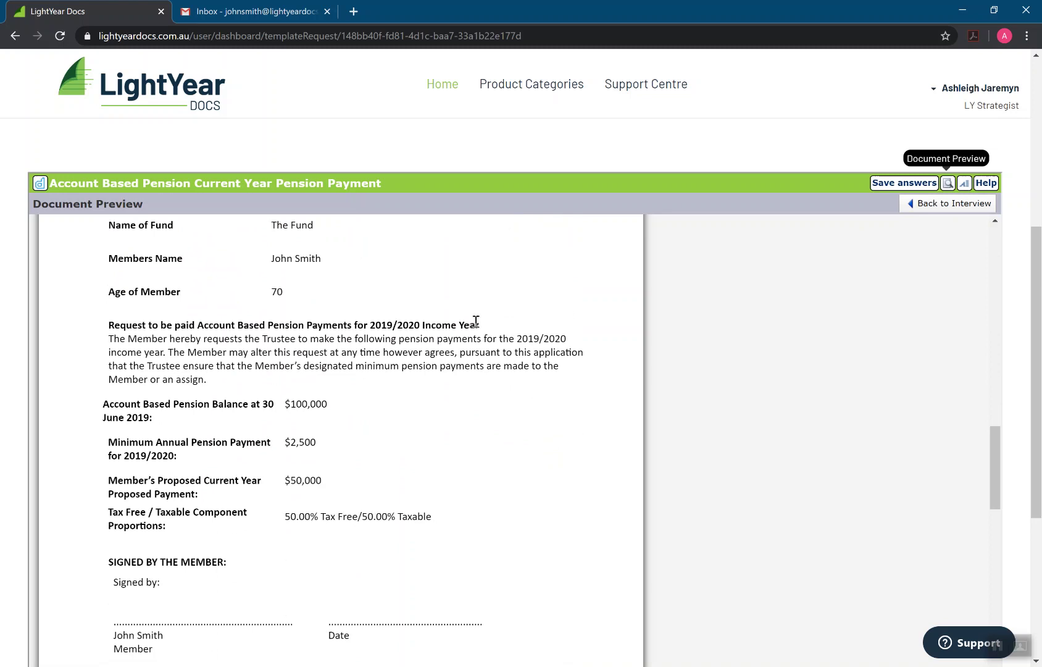
click(959, 207)
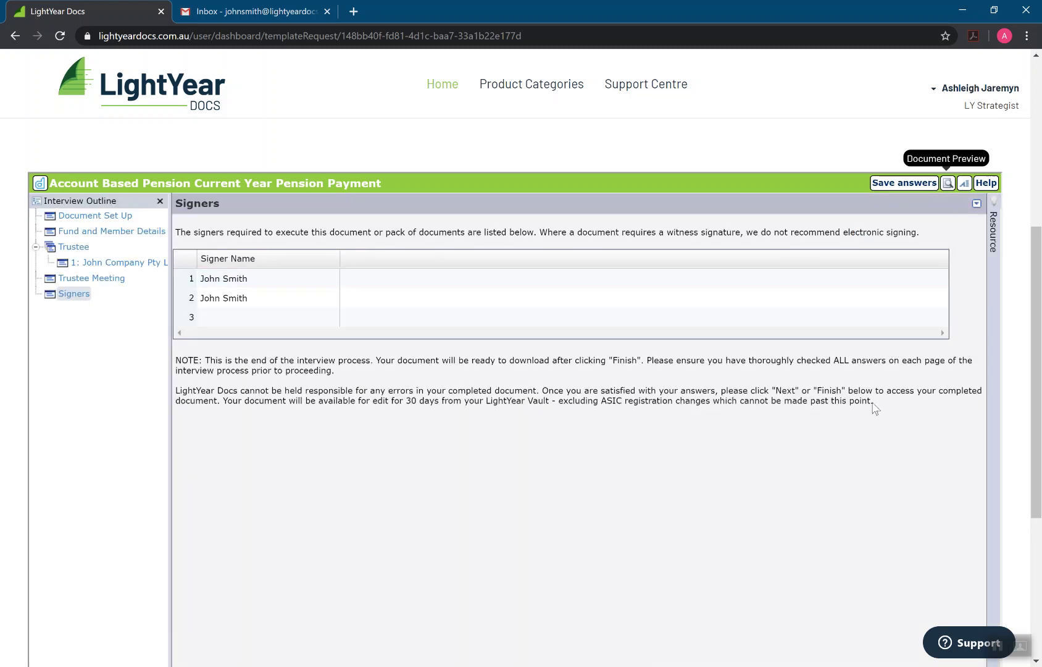
- Finish the interview and download the generated Account Based Pension Current Year Pension Payment PDF
scroll(875, 411, down, 3)
click(956, 489)
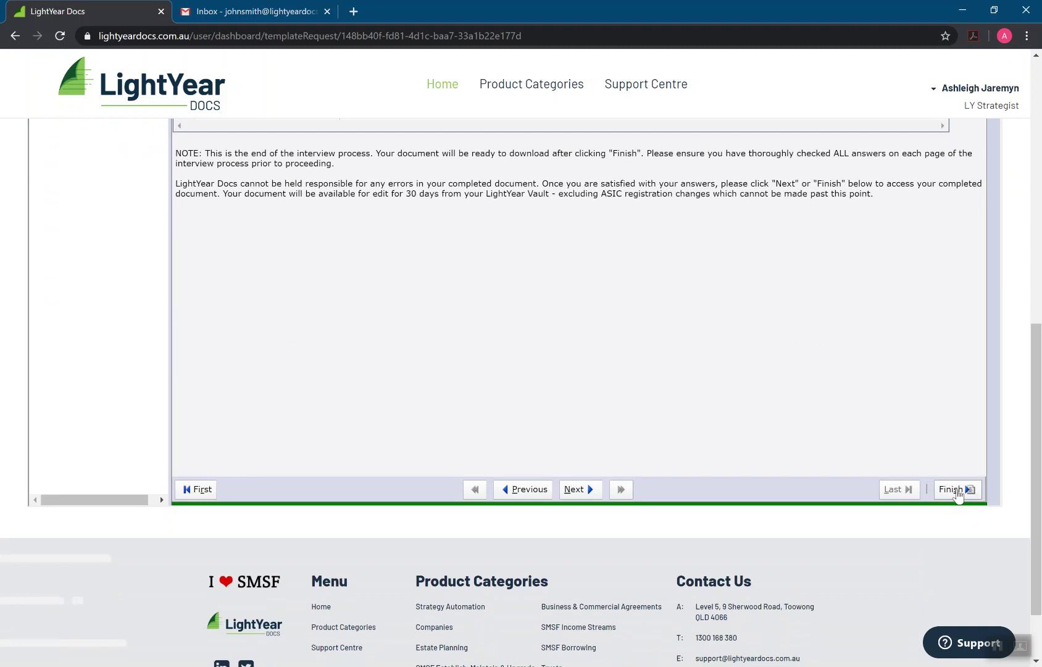
scroll(916, 382, up, 3)
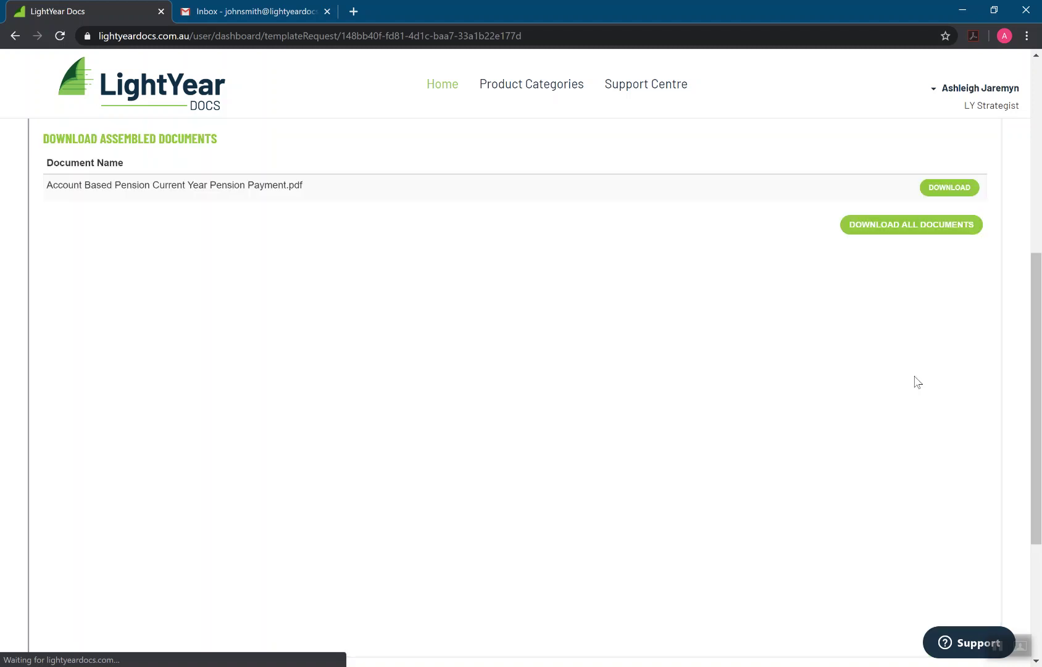
scroll(880, 640, up, 2)
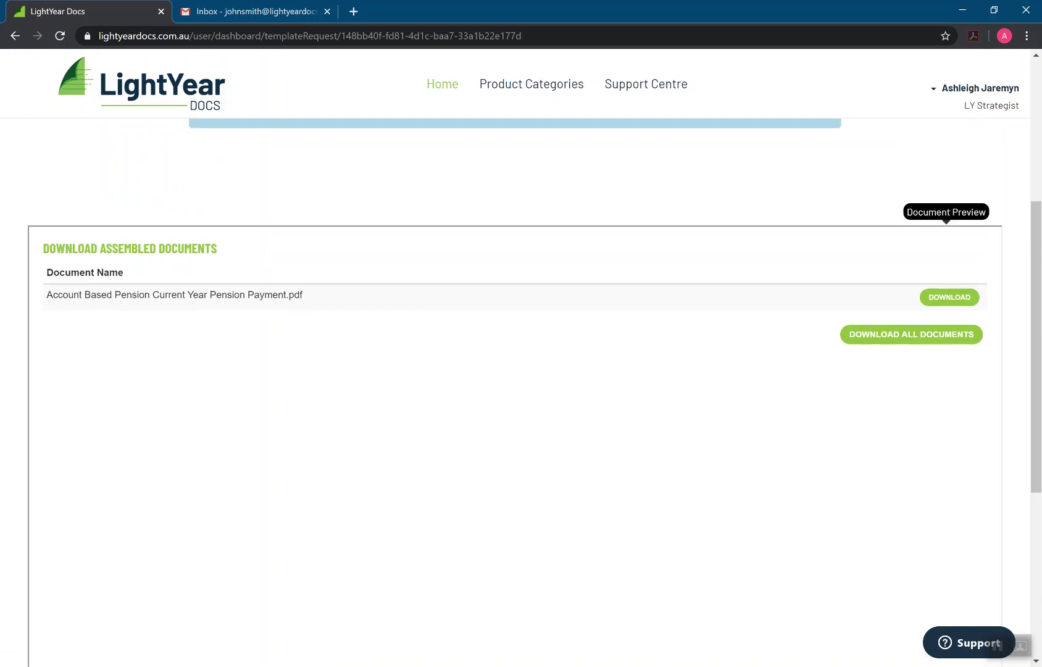
click(949, 297)
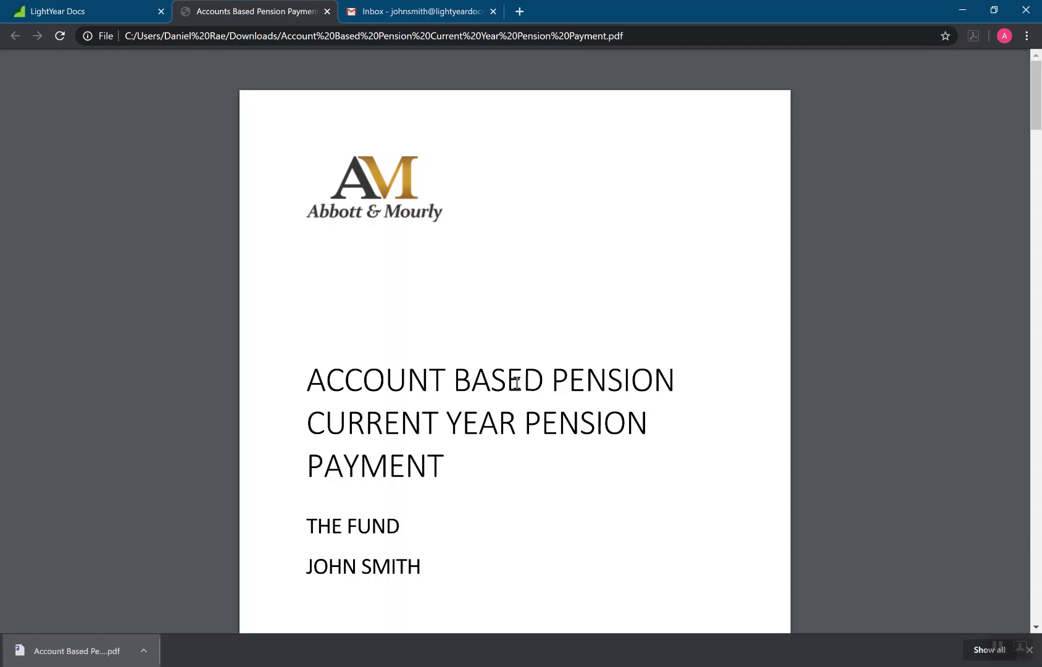
- Return from the downloaded pension payment PDF to LightYear Docs' Download Assembled Documents page
click(86, 11)
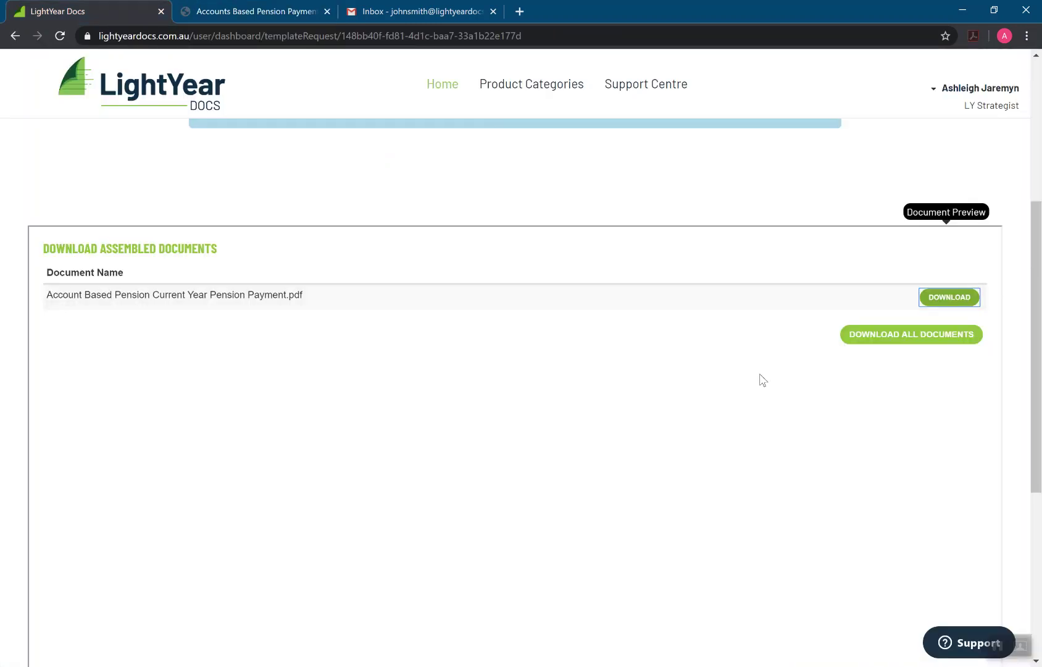